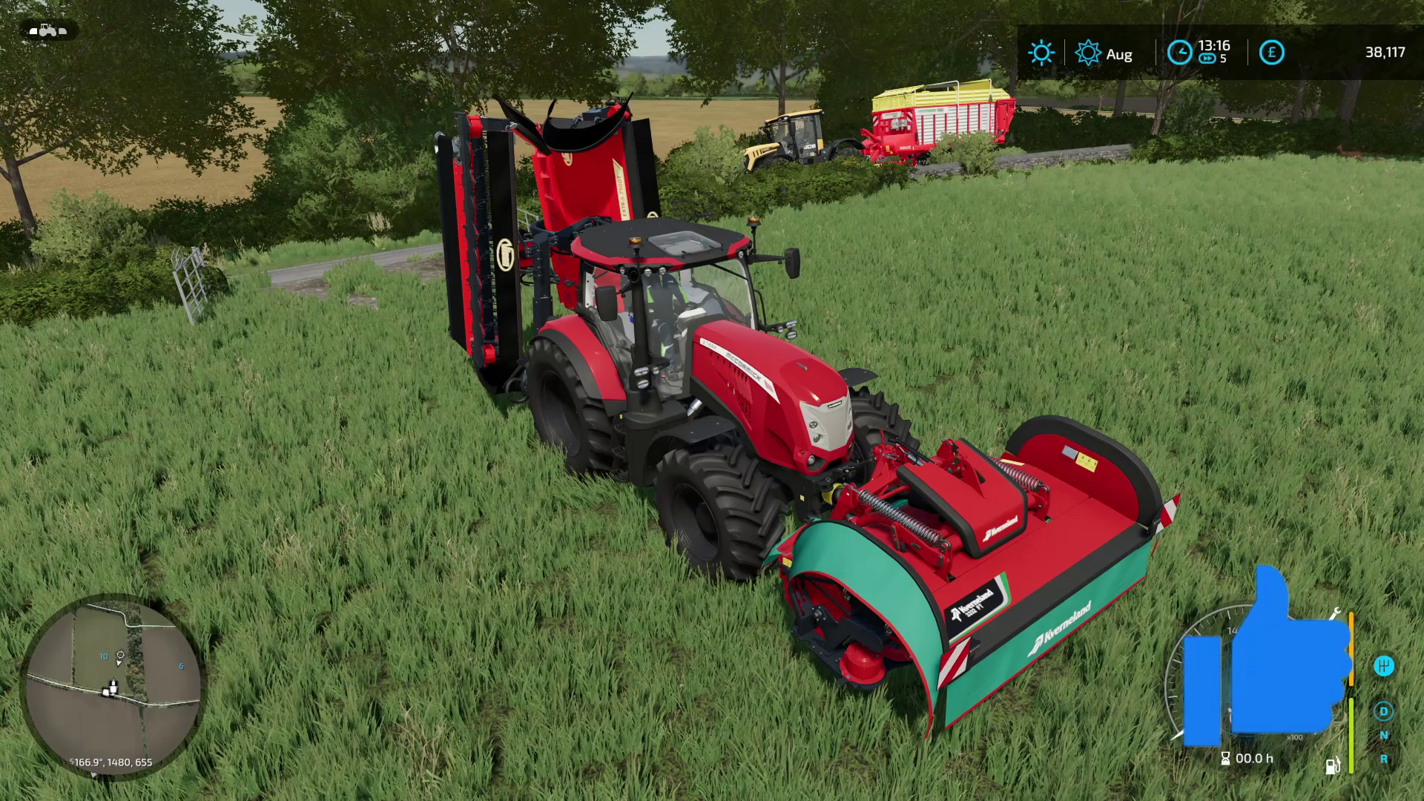
Step: From the mowing tractor, open the Courseplay course manager
key(Escape)
Step: Create a CP: Fieldwork job for the X7.624 VT-Drive with its target in field 10
click(49, 247)
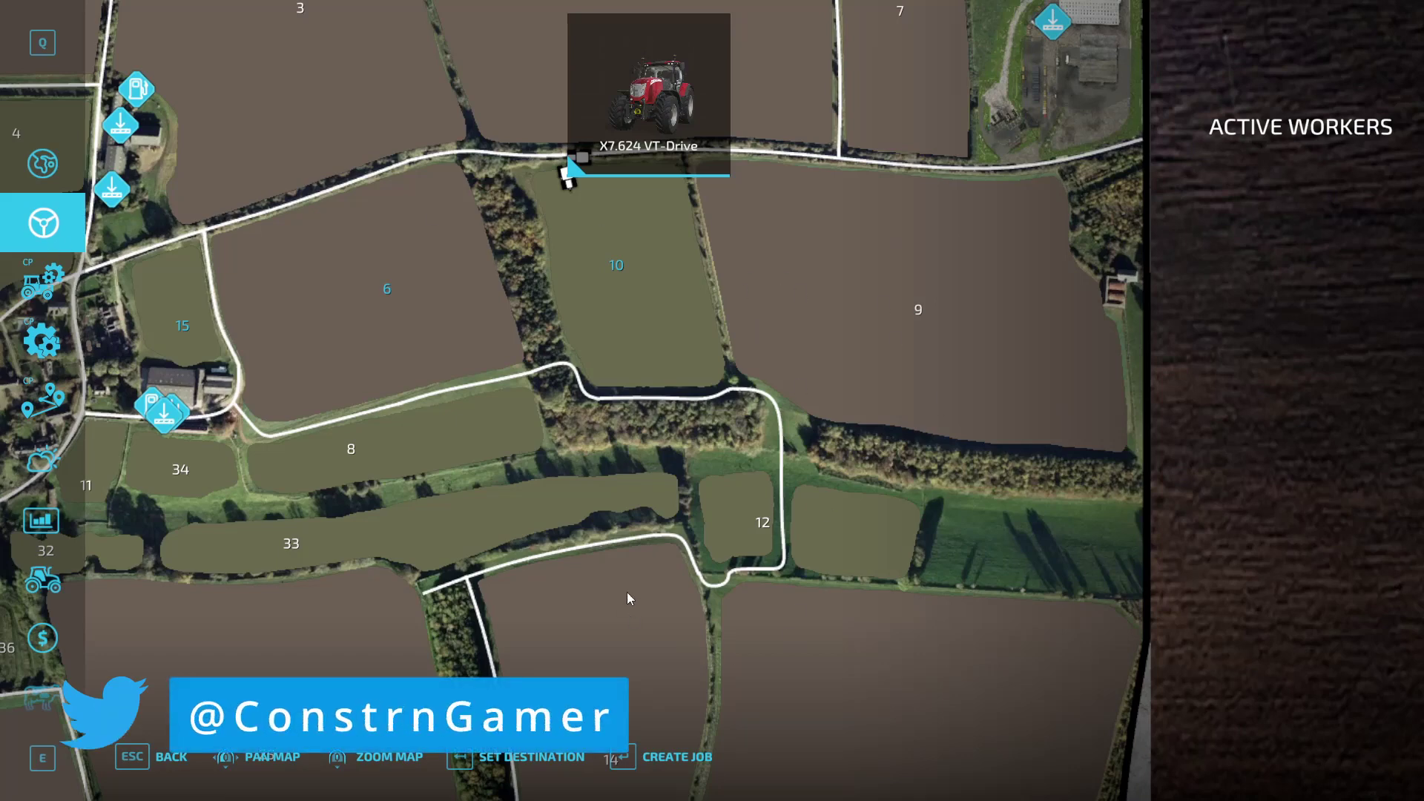
click(693, 756)
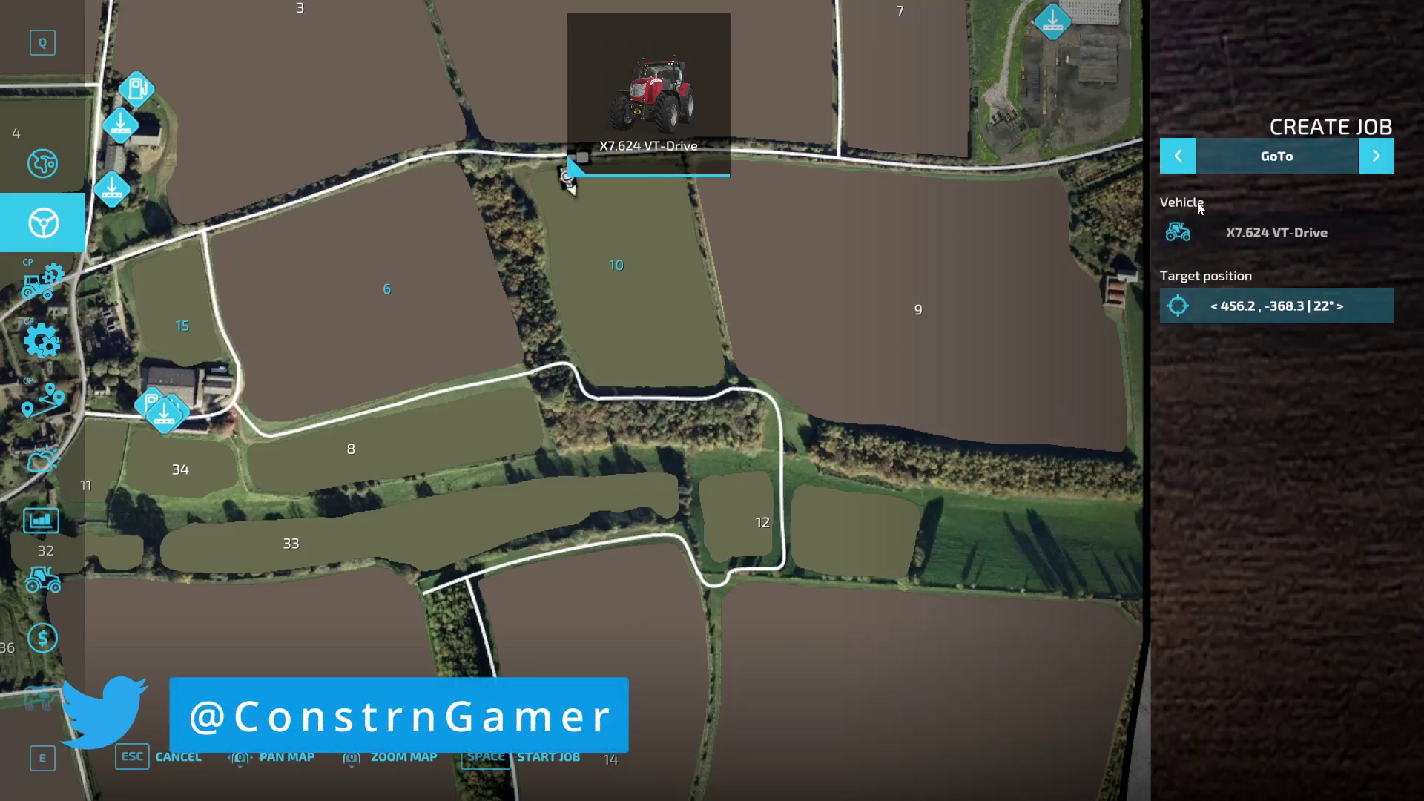
click(1377, 158)
click(1231, 305)
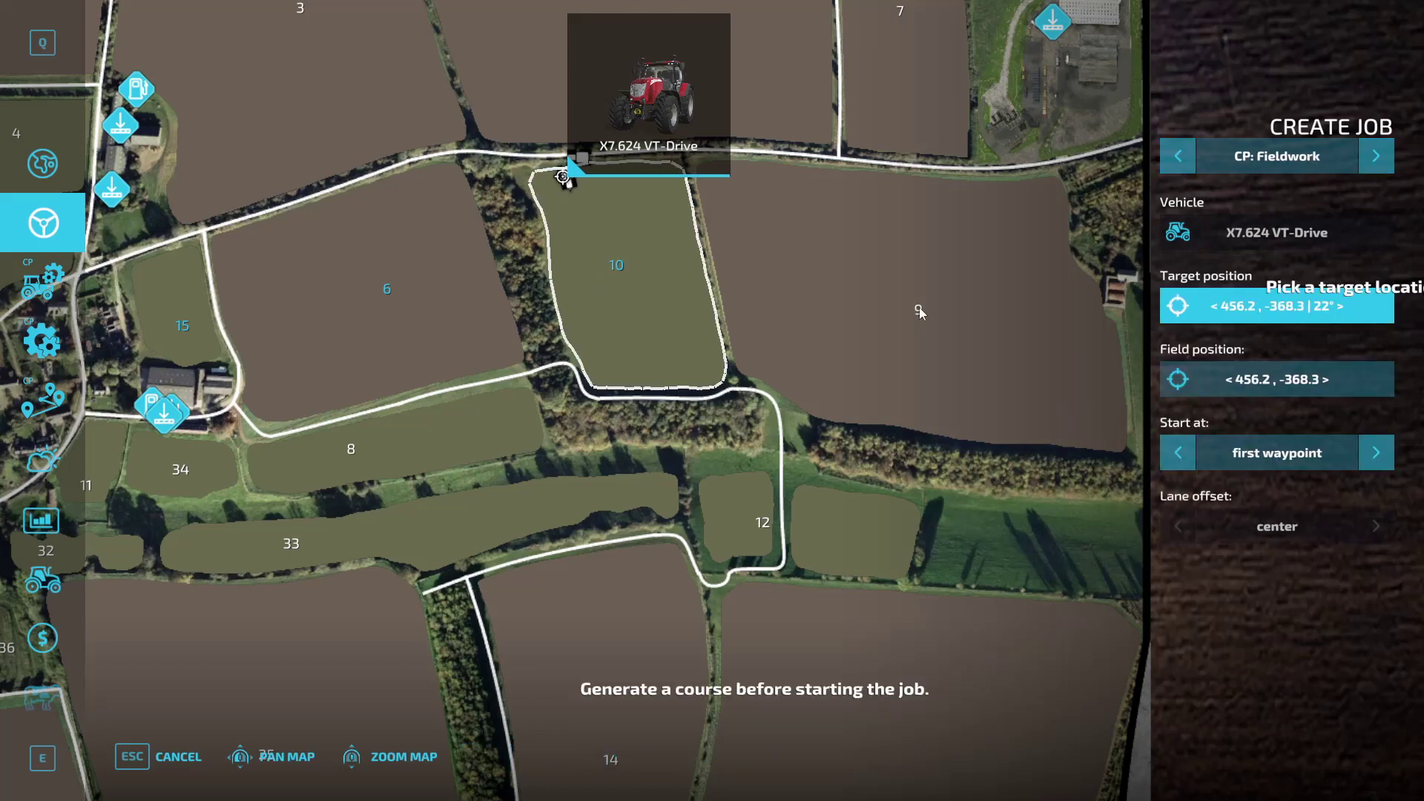
click(570, 288)
click(564, 226)
Step: Generate the fieldwork course for field 10 in the course generator
key(BackSpace)
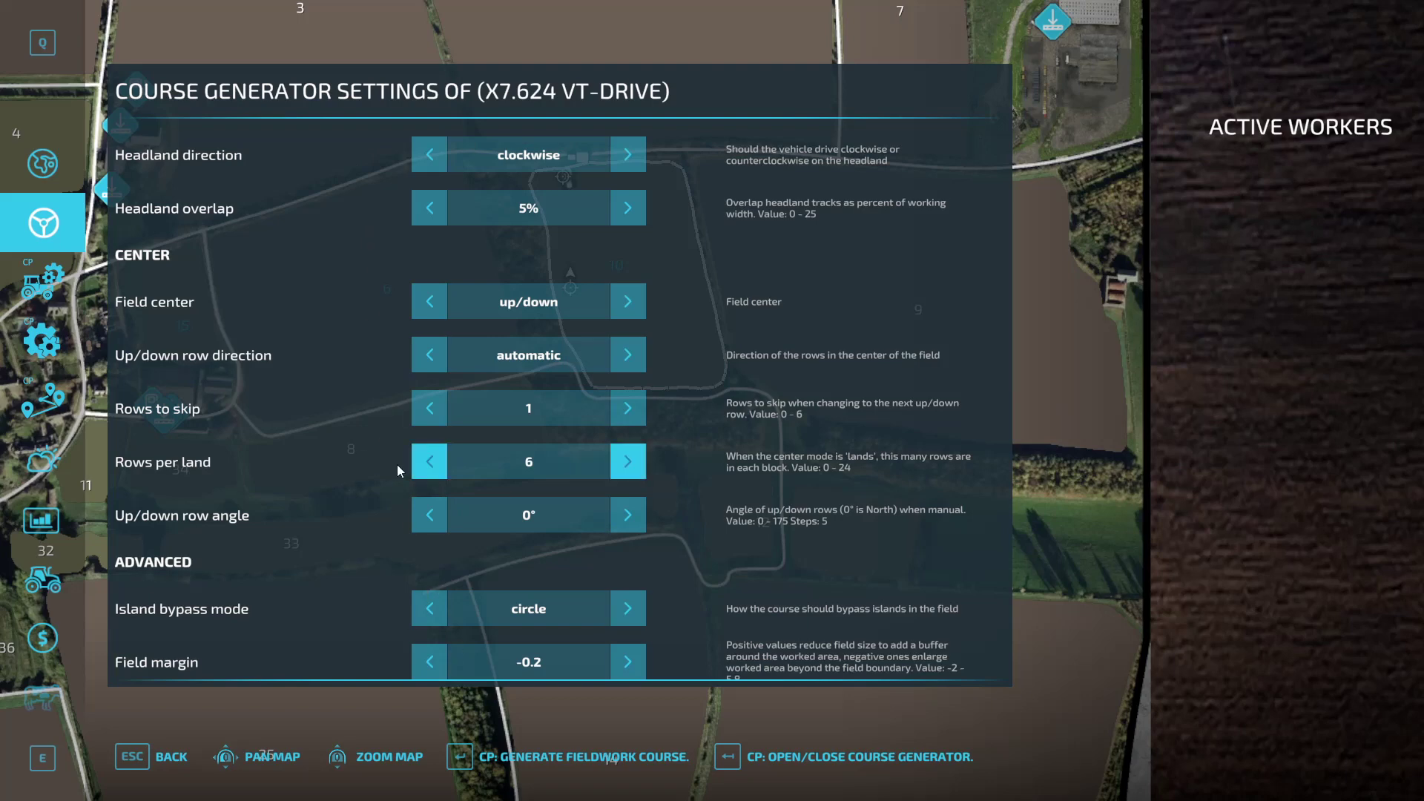
click(585, 757)
key(BackSpace)
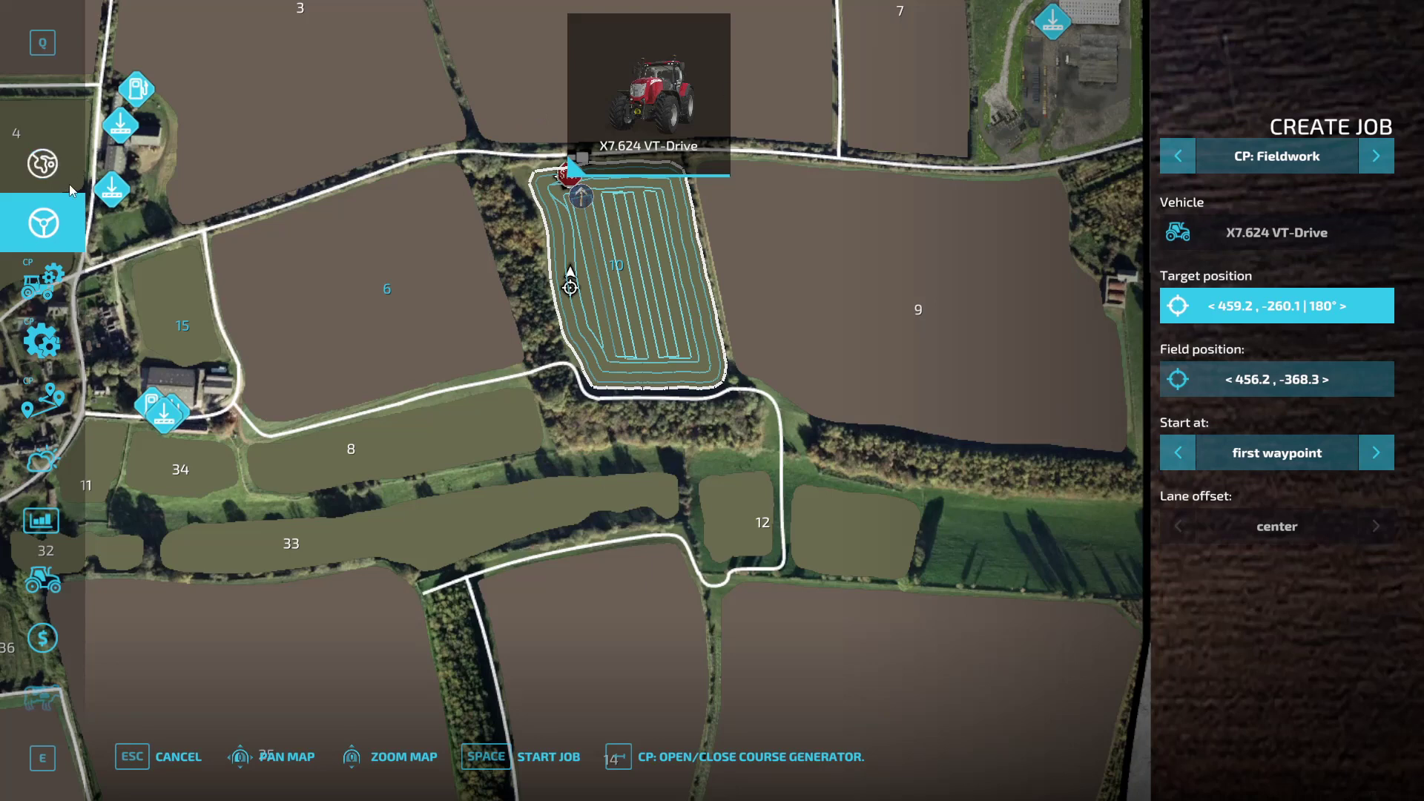
Step: In the CP Course Manager tab, select 10 Mow & Collect and switch to file-editing mode
click(61, 280)
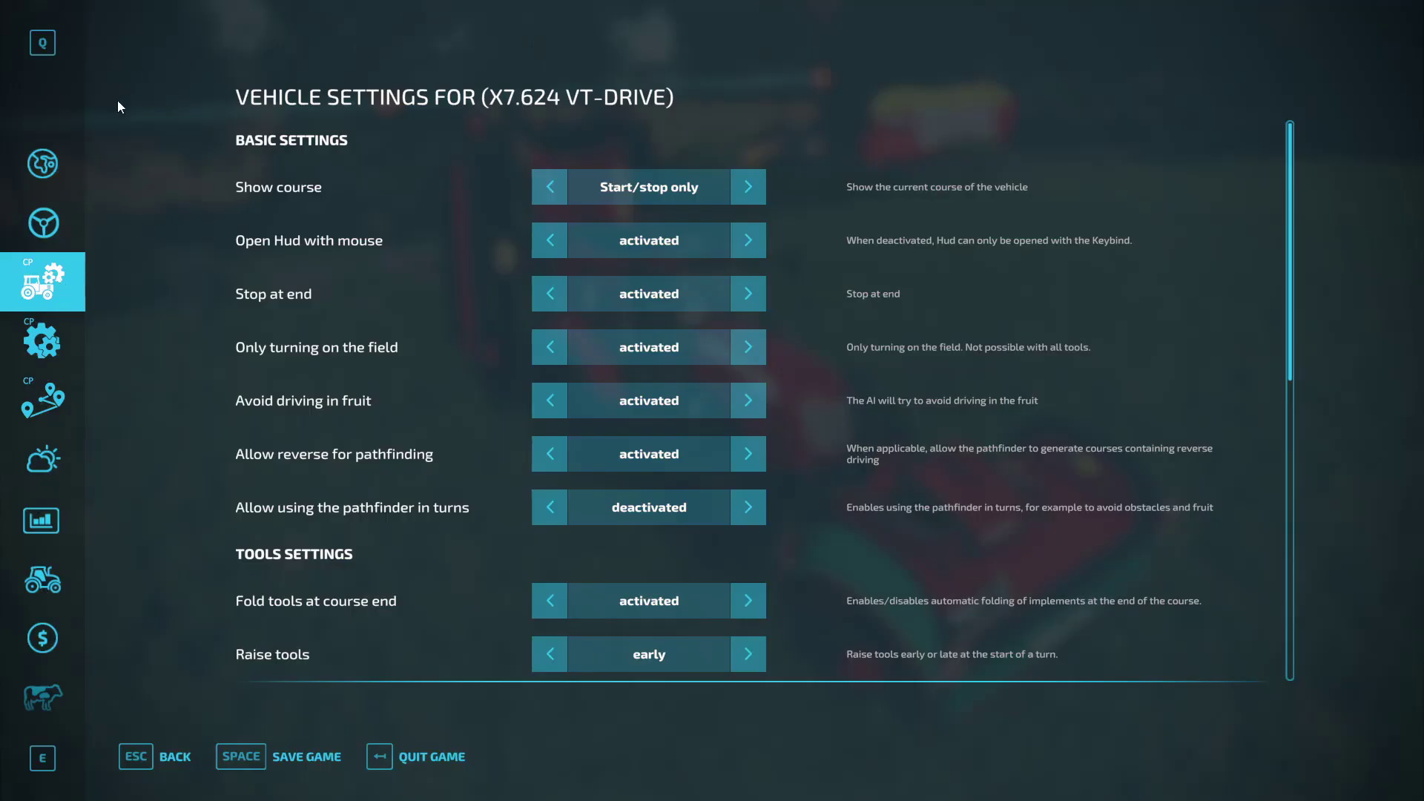
click(42, 343)
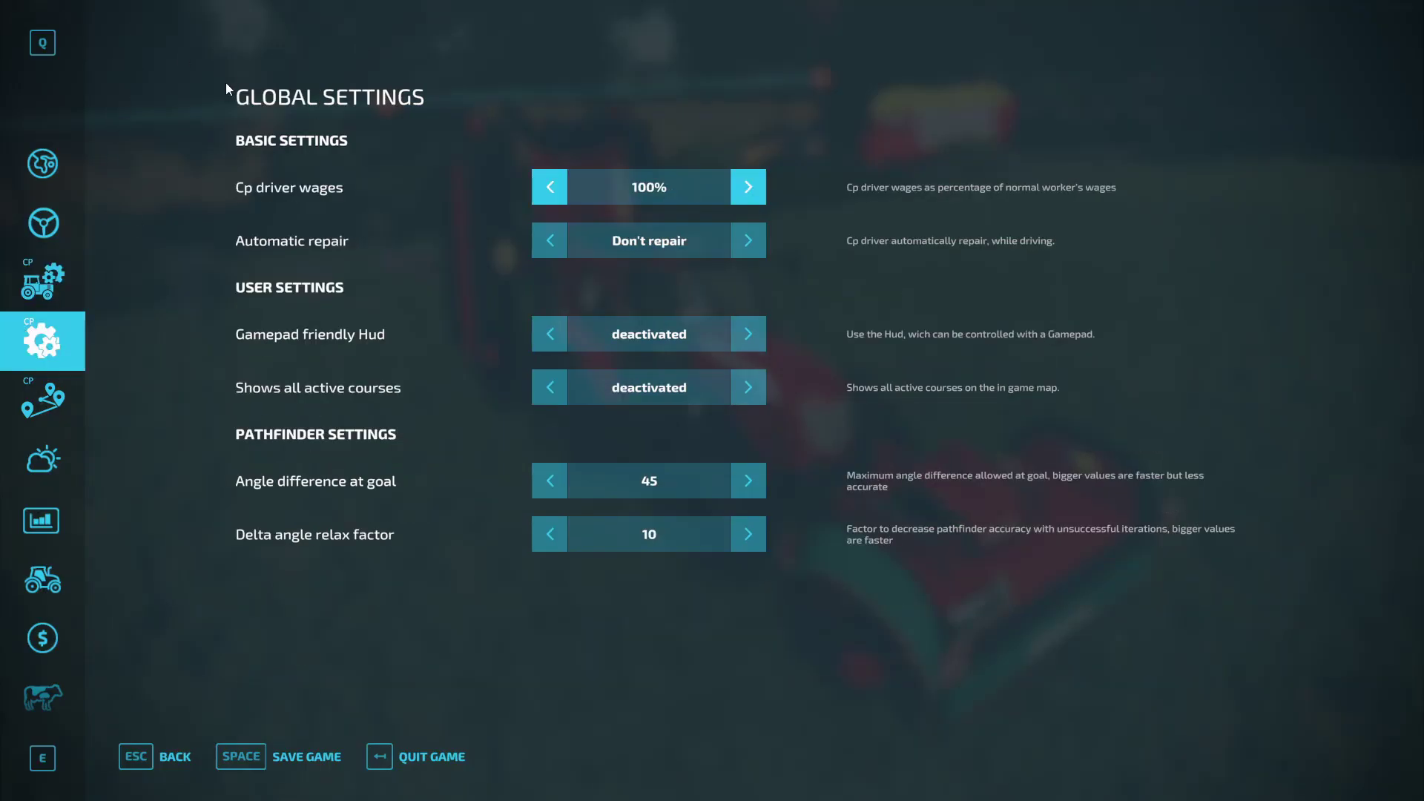
click(28, 414)
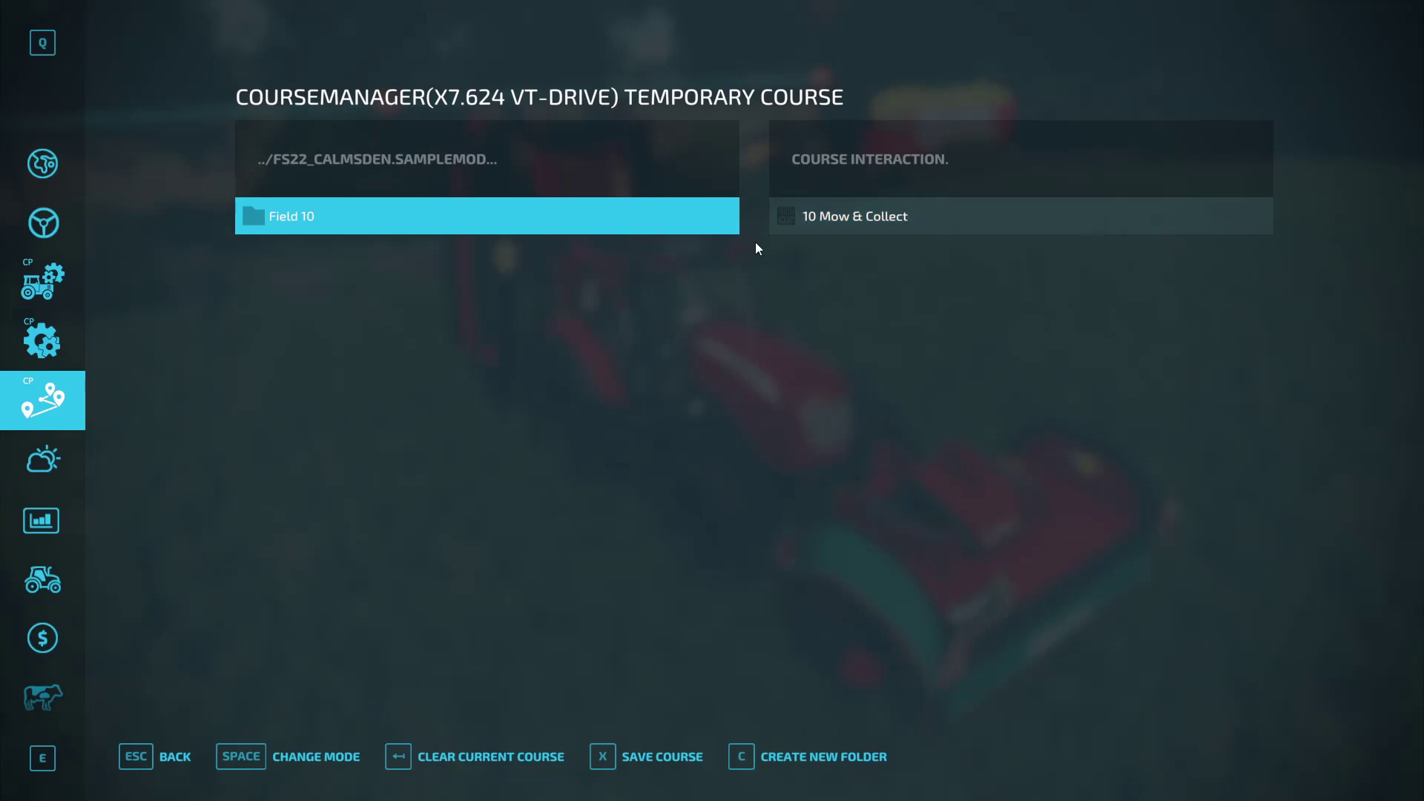
click(831, 213)
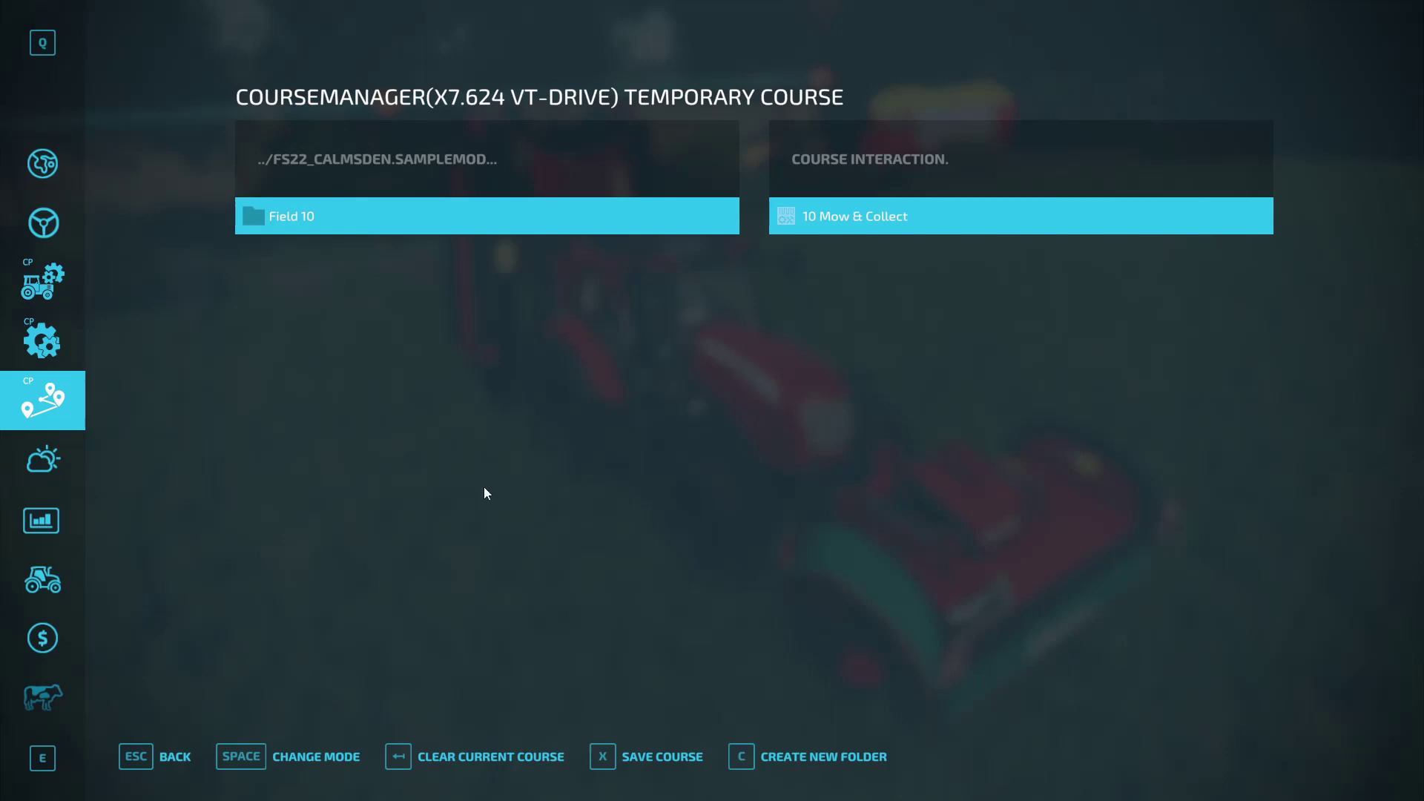
click(296, 759)
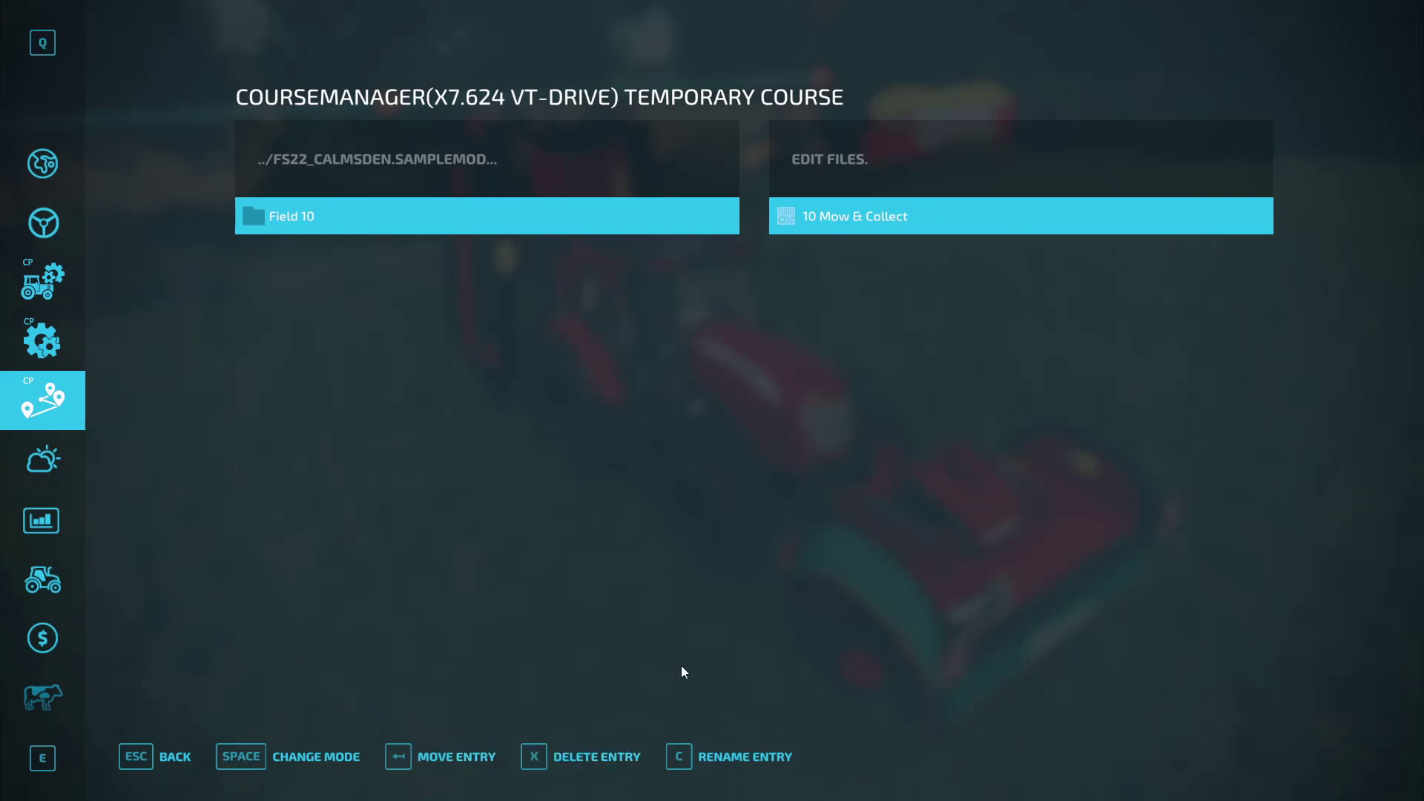
Step: Delete the 10 Mow & Collect course with Delete Entry, confirming YES
click(621, 757)
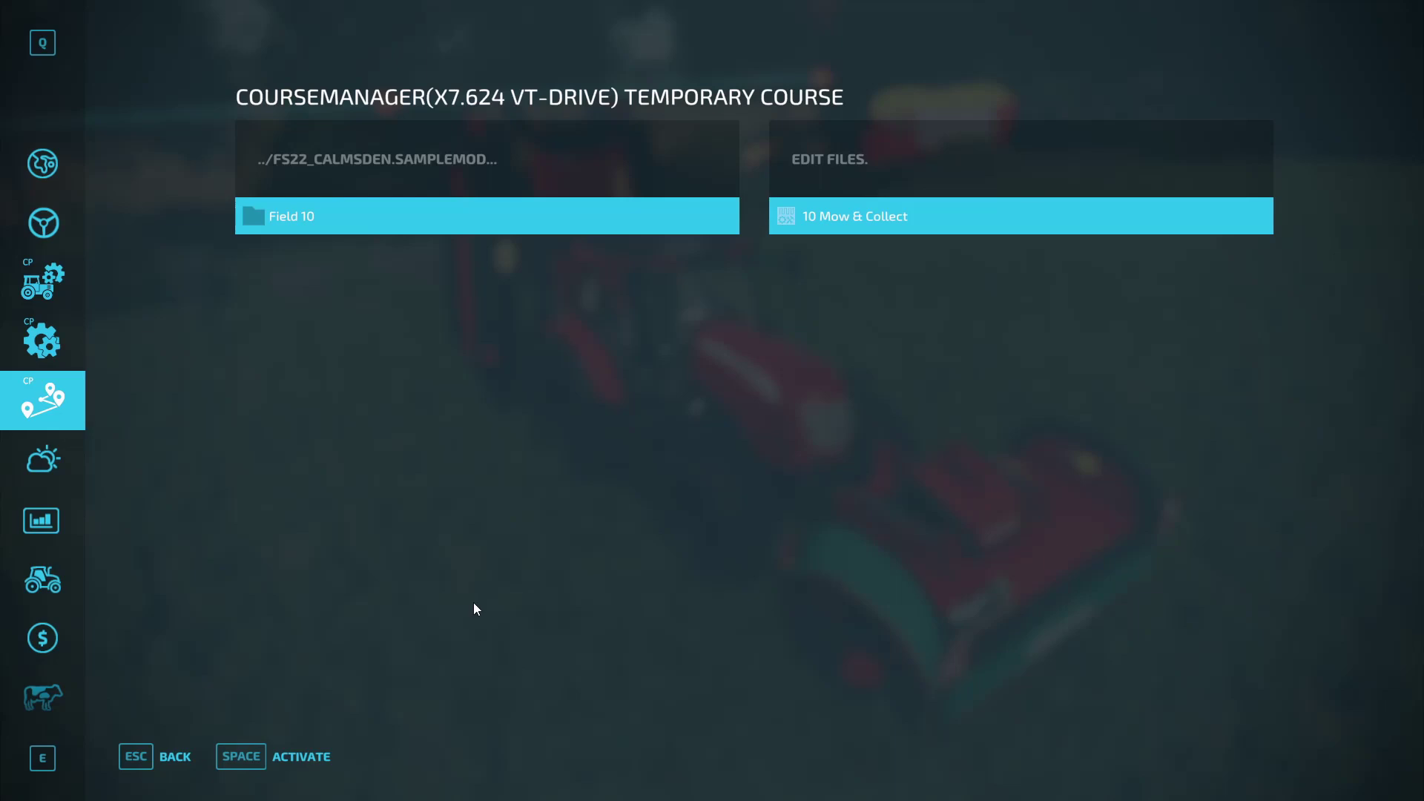
click(292, 759)
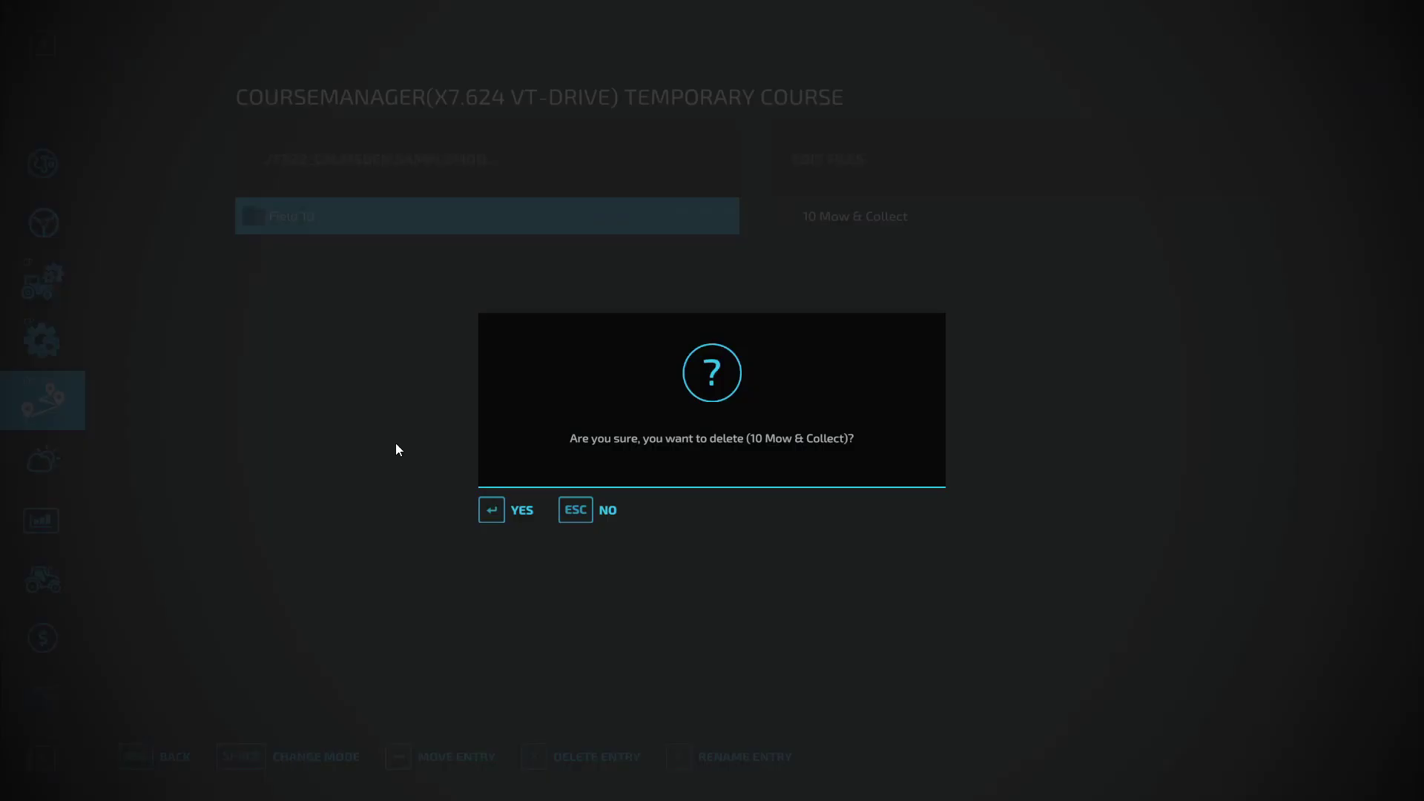
click(499, 512)
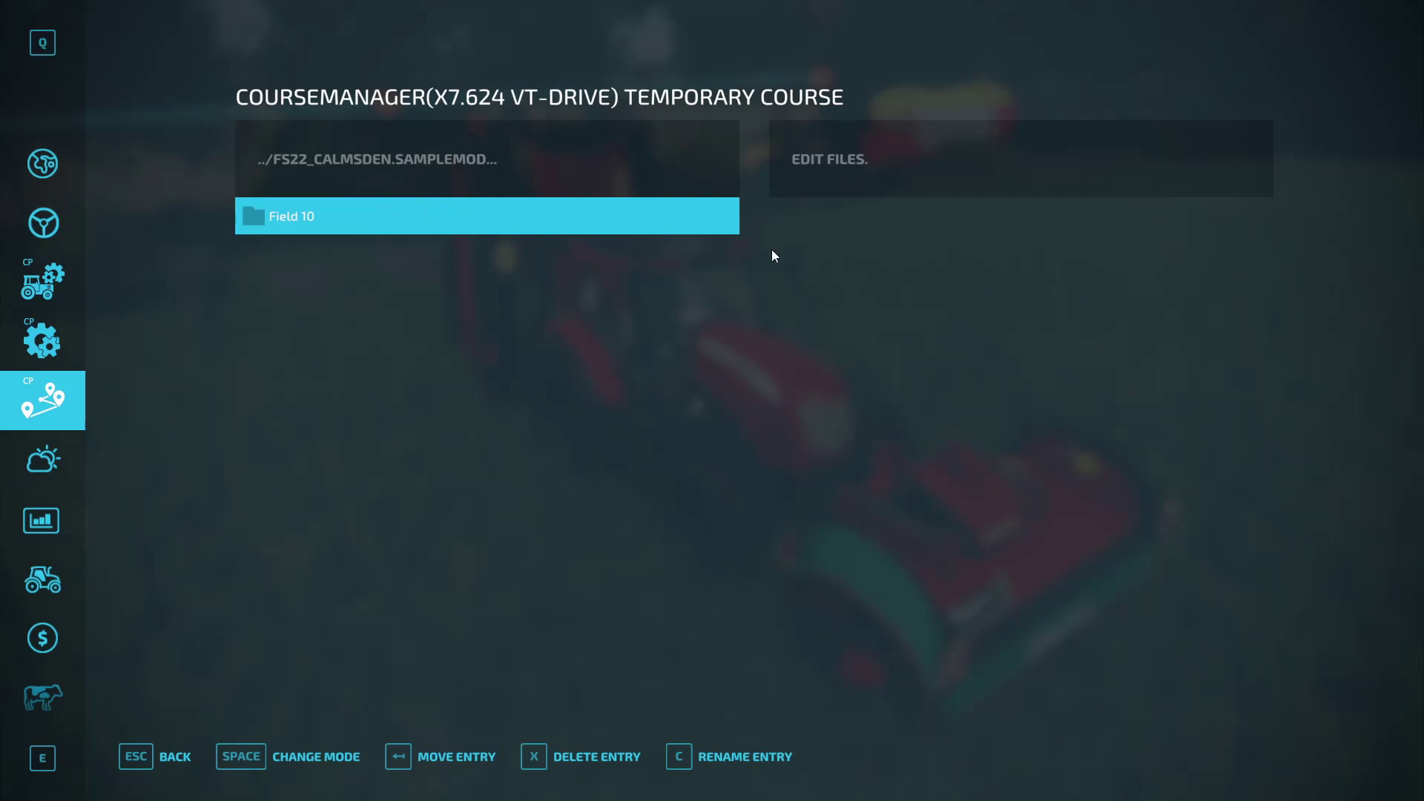
key(space)
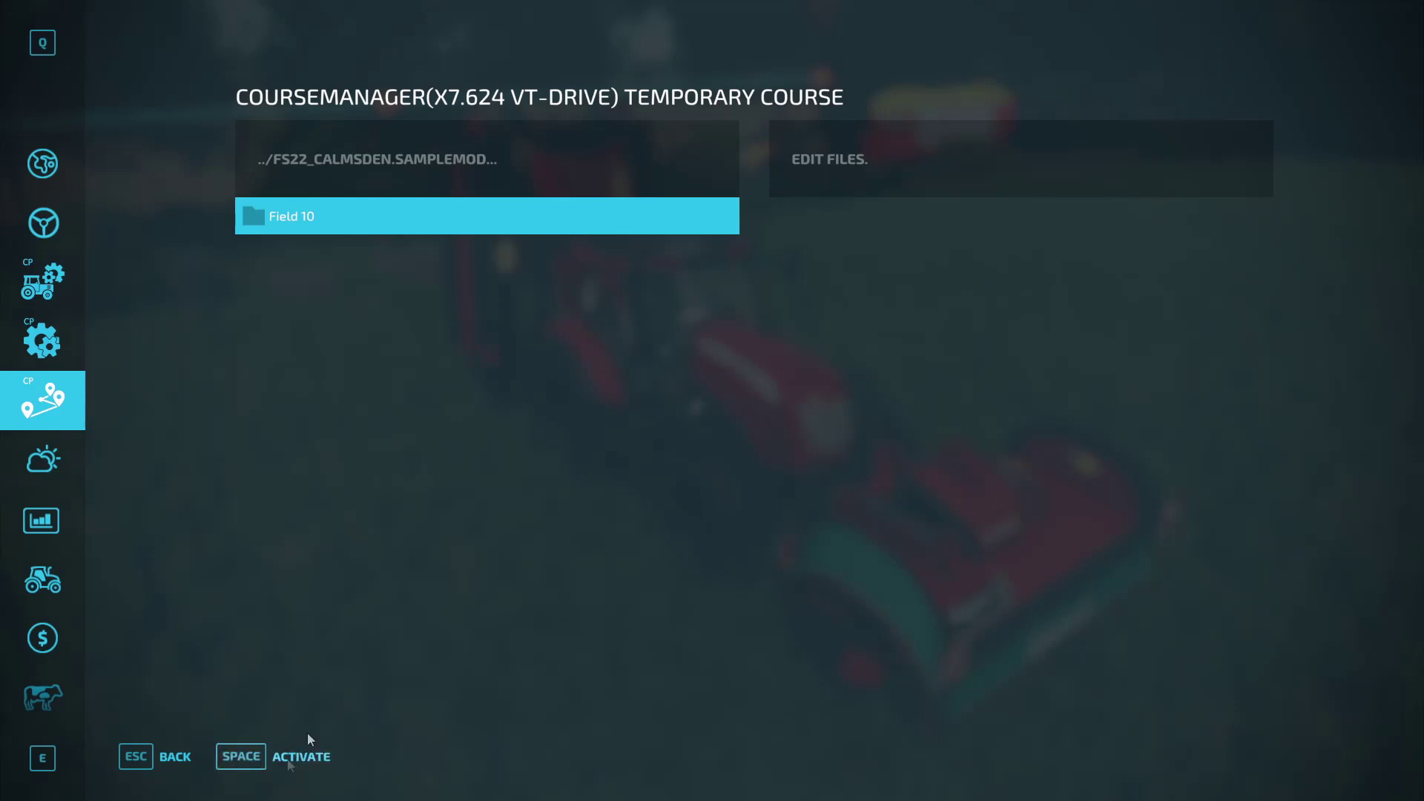
Step: Request deletion of the Field 10 folder, leaving the confirmation prompt open
click(175, 757)
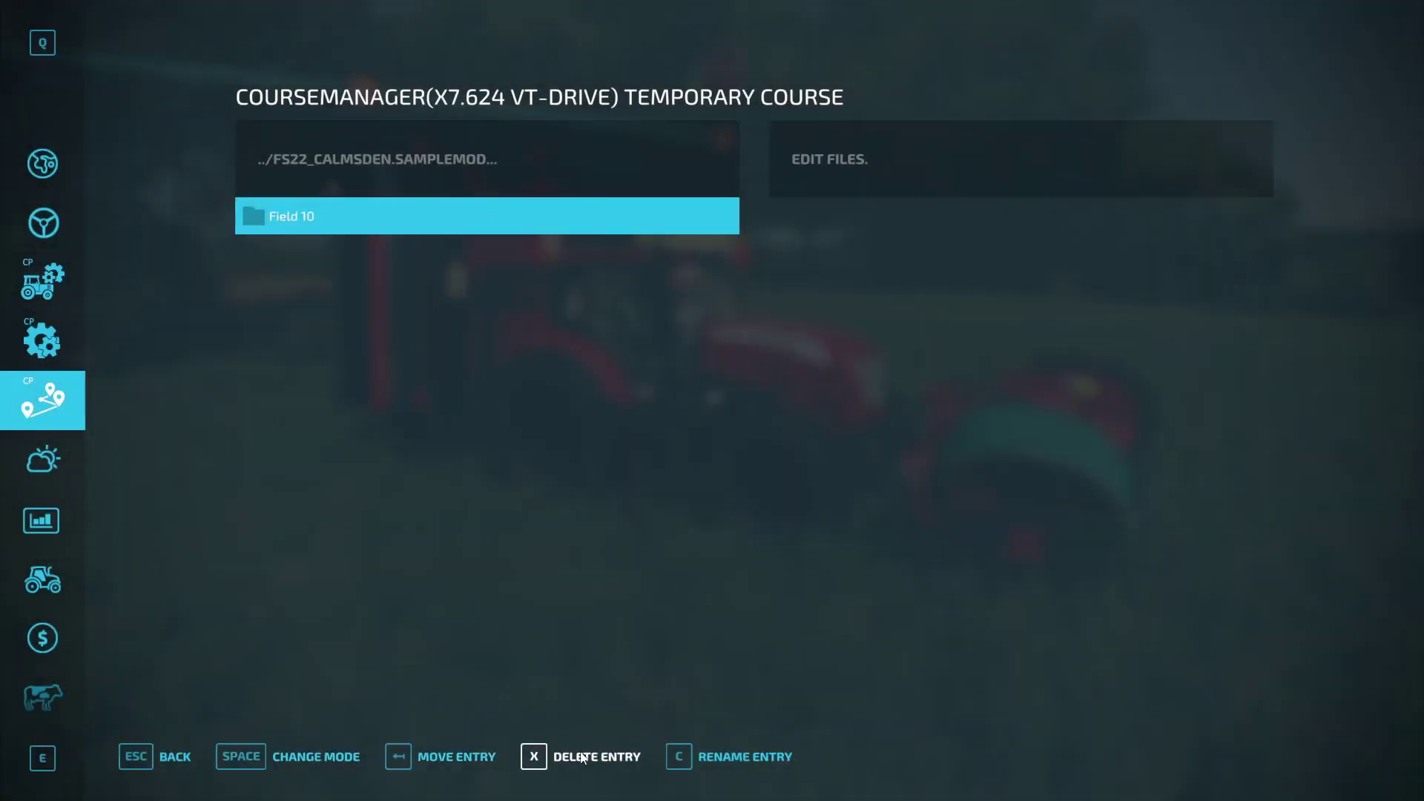
key(space)
key(x)
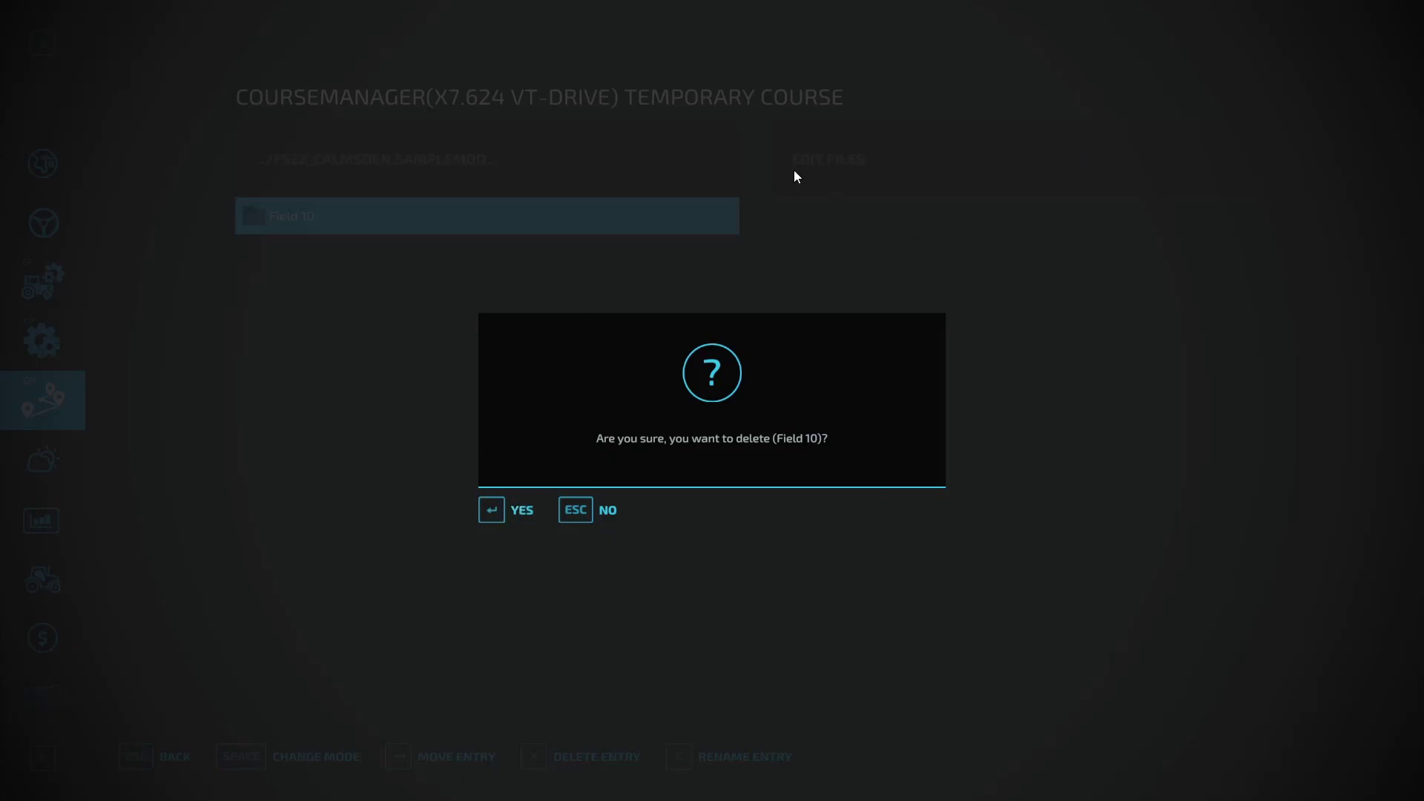
Step: Confirm deleting the Field 10 folder and return to Course Interaction mode
click(510, 510)
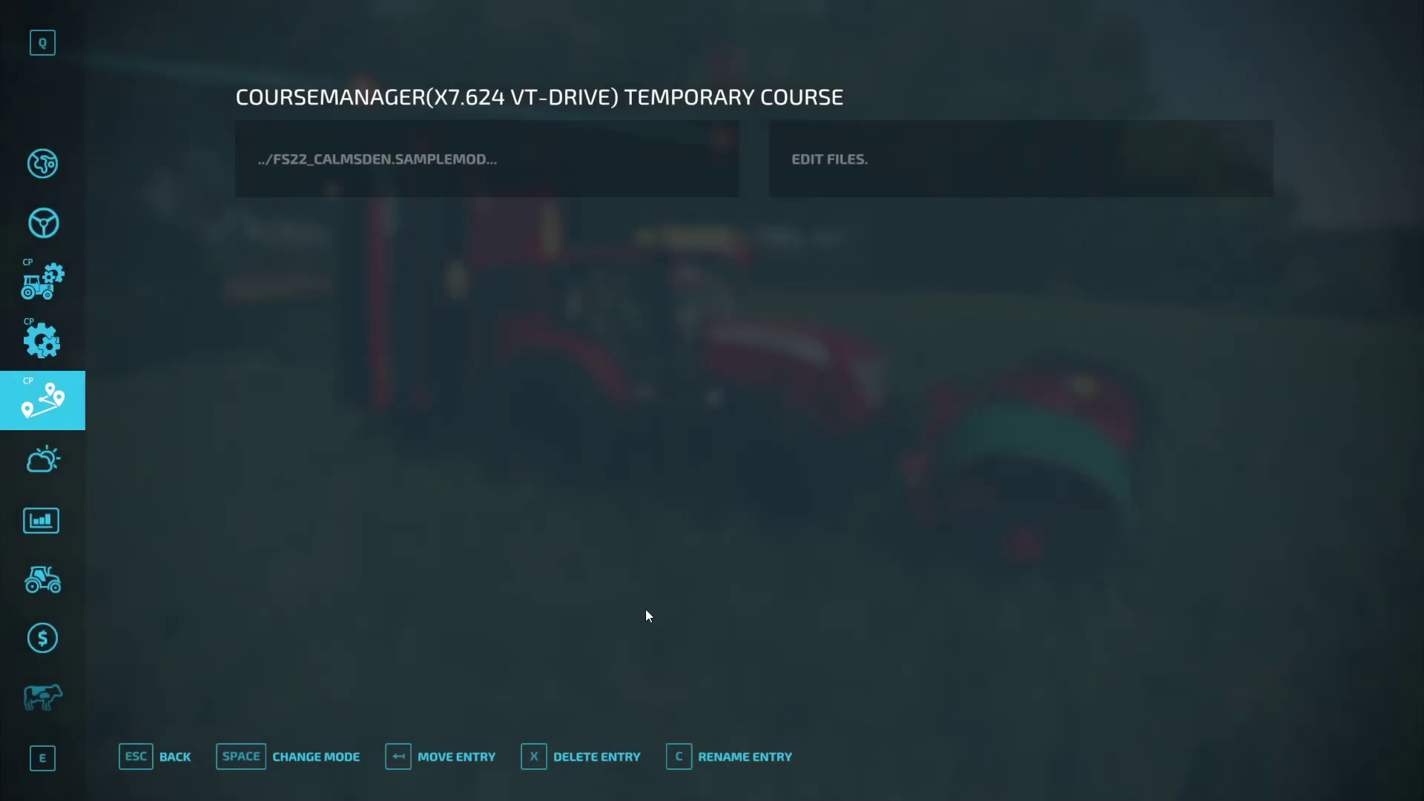
click(292, 757)
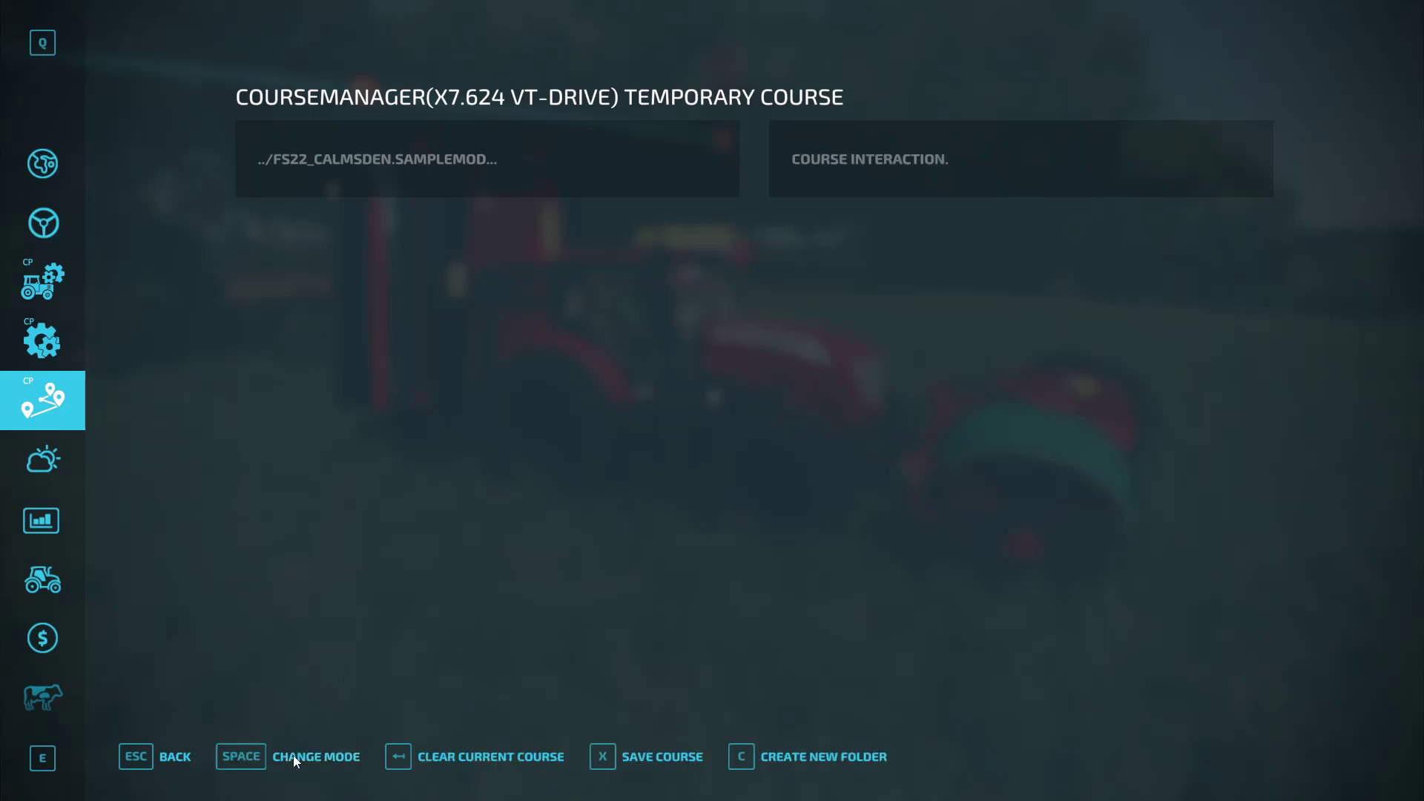
Step: Create folders 'Field 10' and 'Field 6', then start saving the current course
click(833, 769)
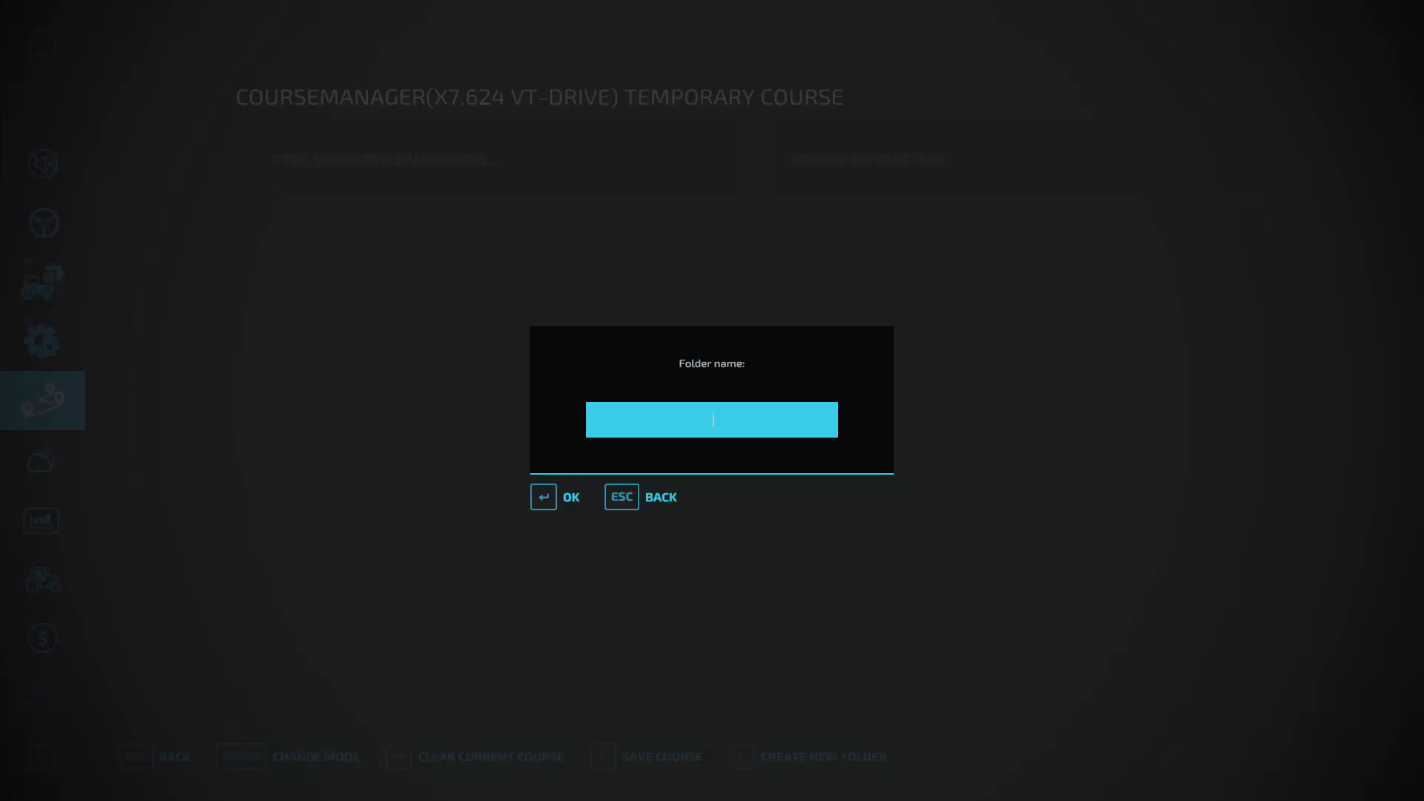
text(Field 10)
click(543, 502)
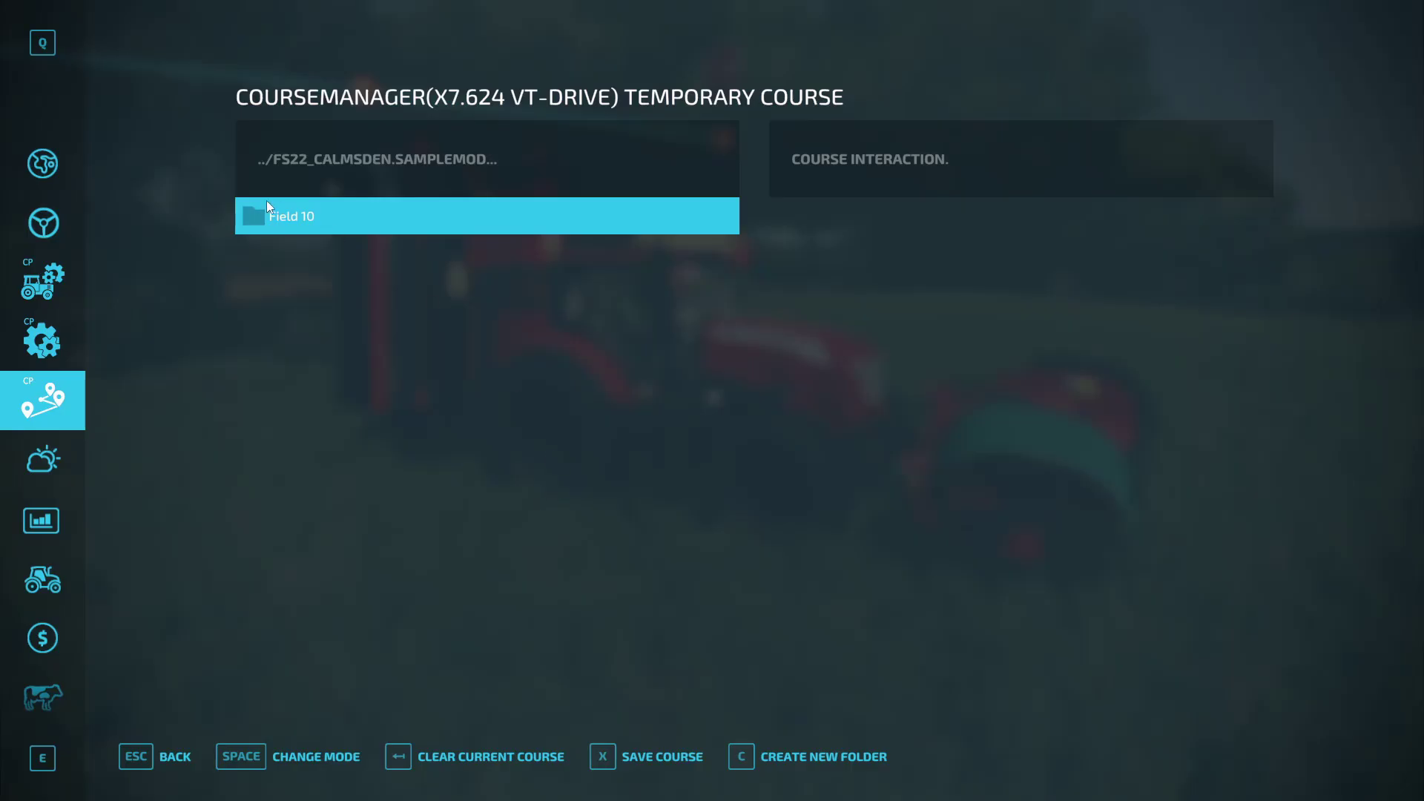
click(794, 755)
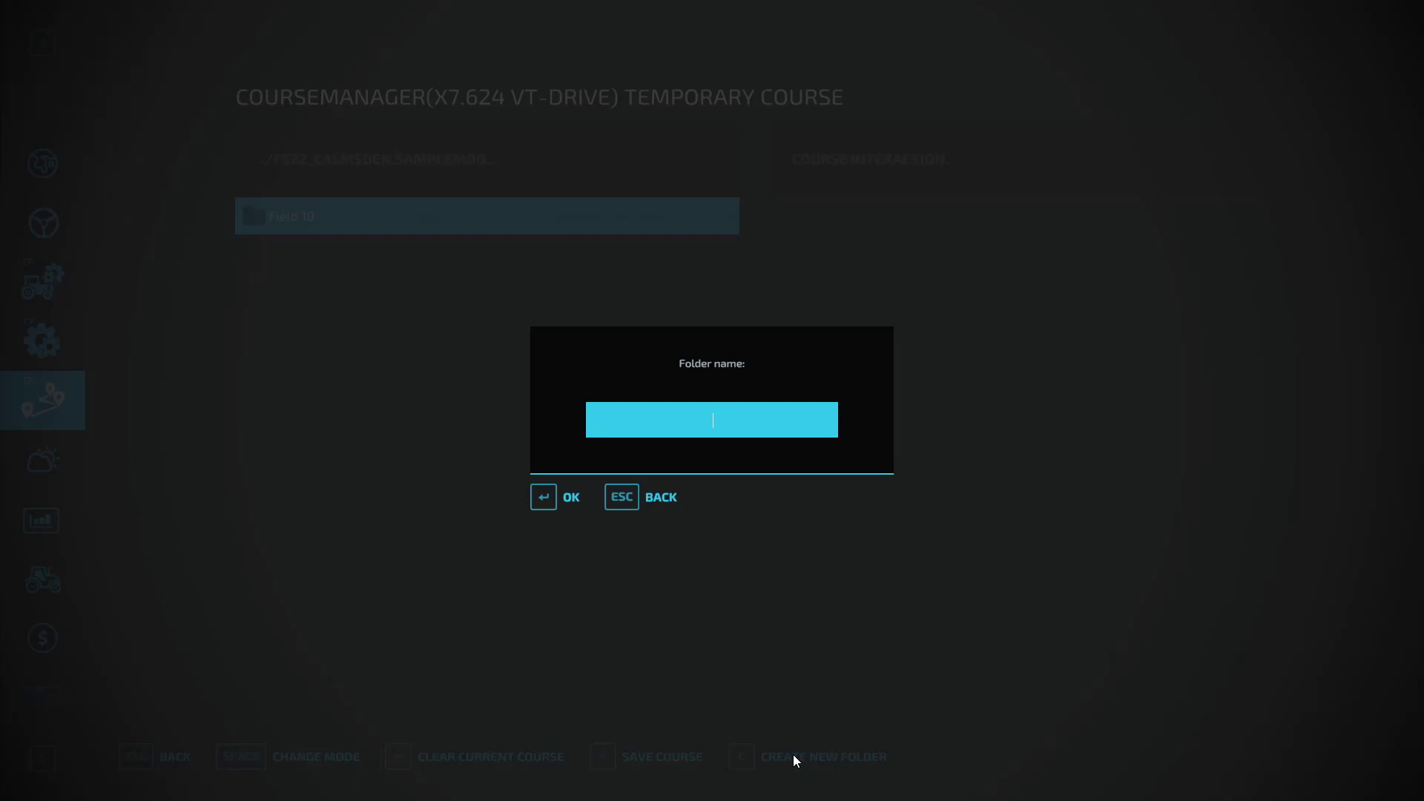
text(Field 6)
click(533, 508)
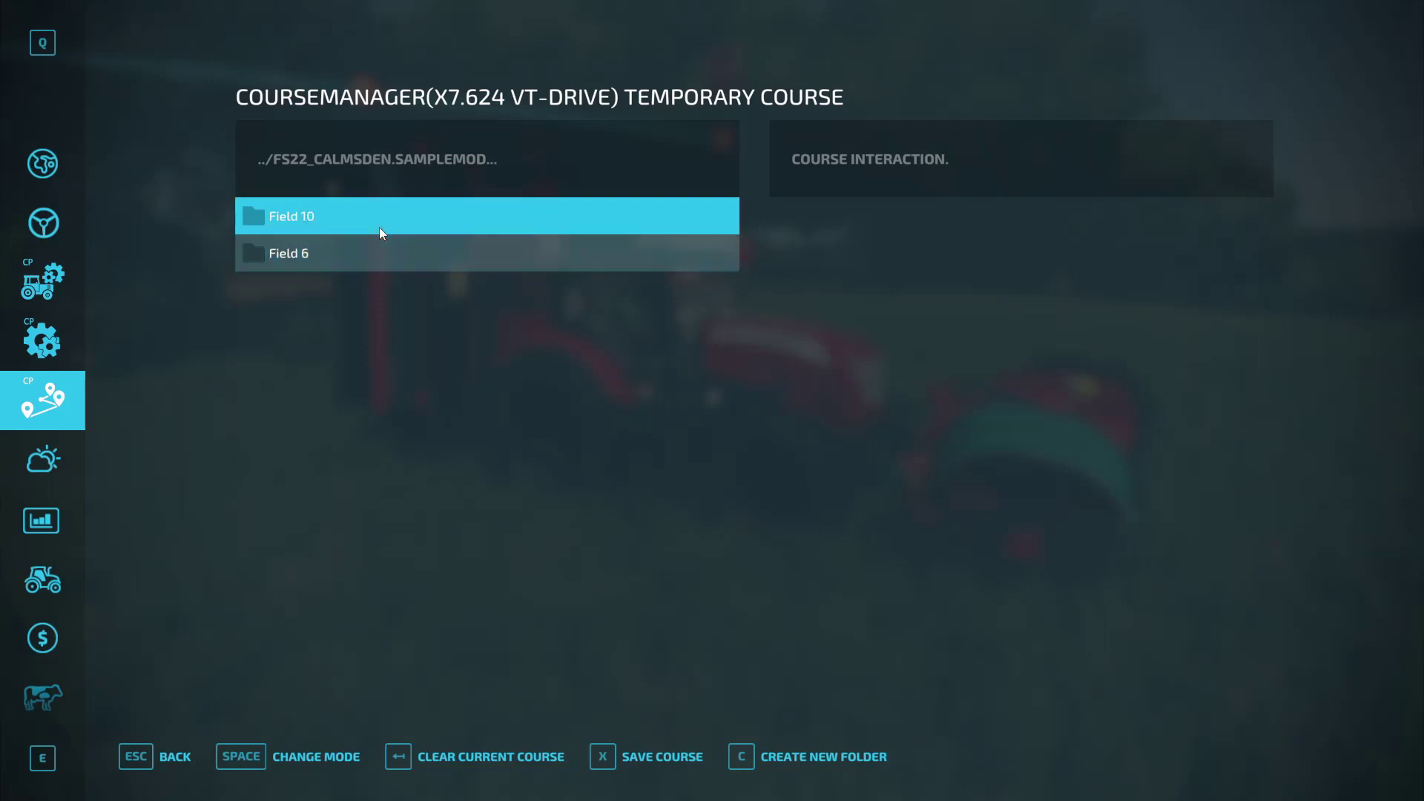
click(677, 755)
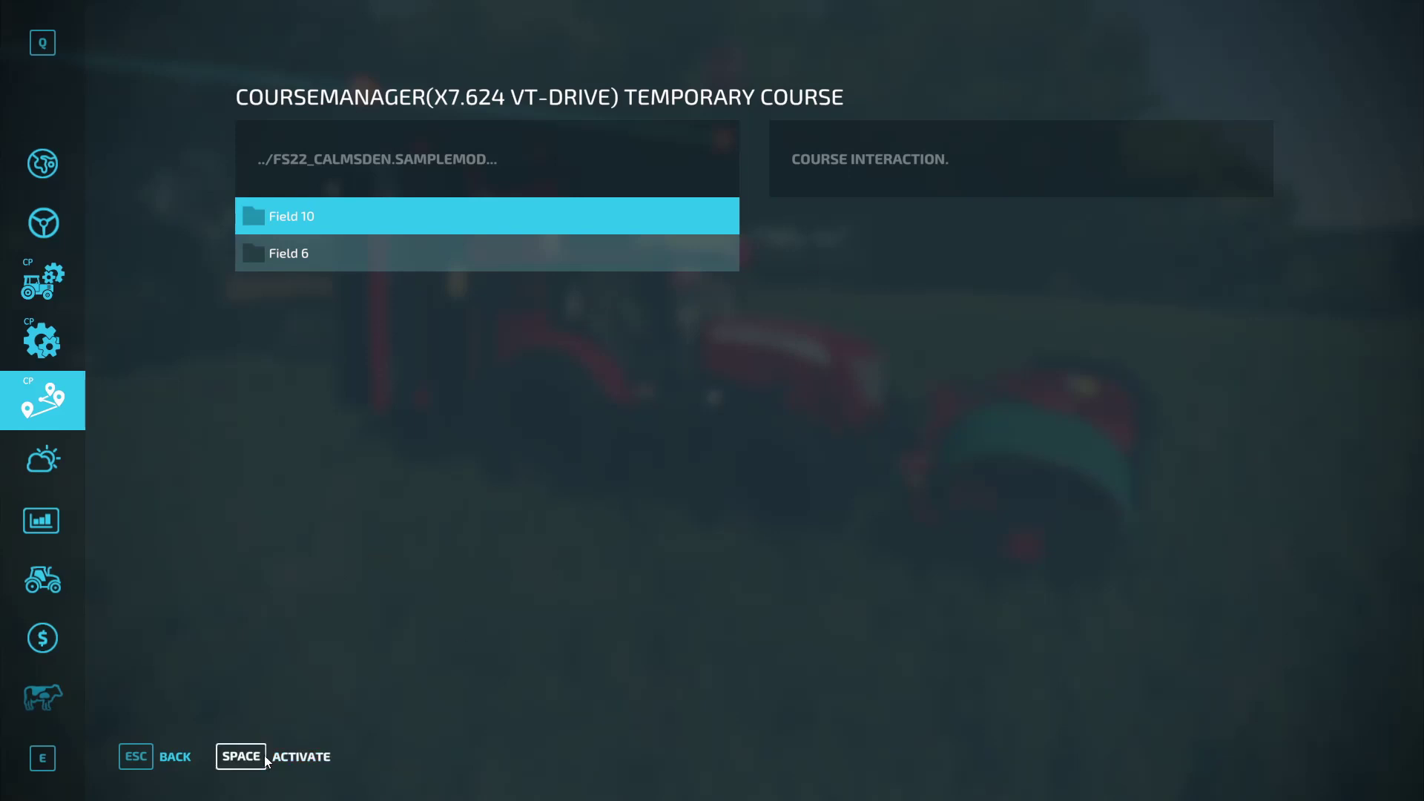
Step: Save the temporary course as '10 Mow & Collect' in the Field 10 folder
click(241, 756)
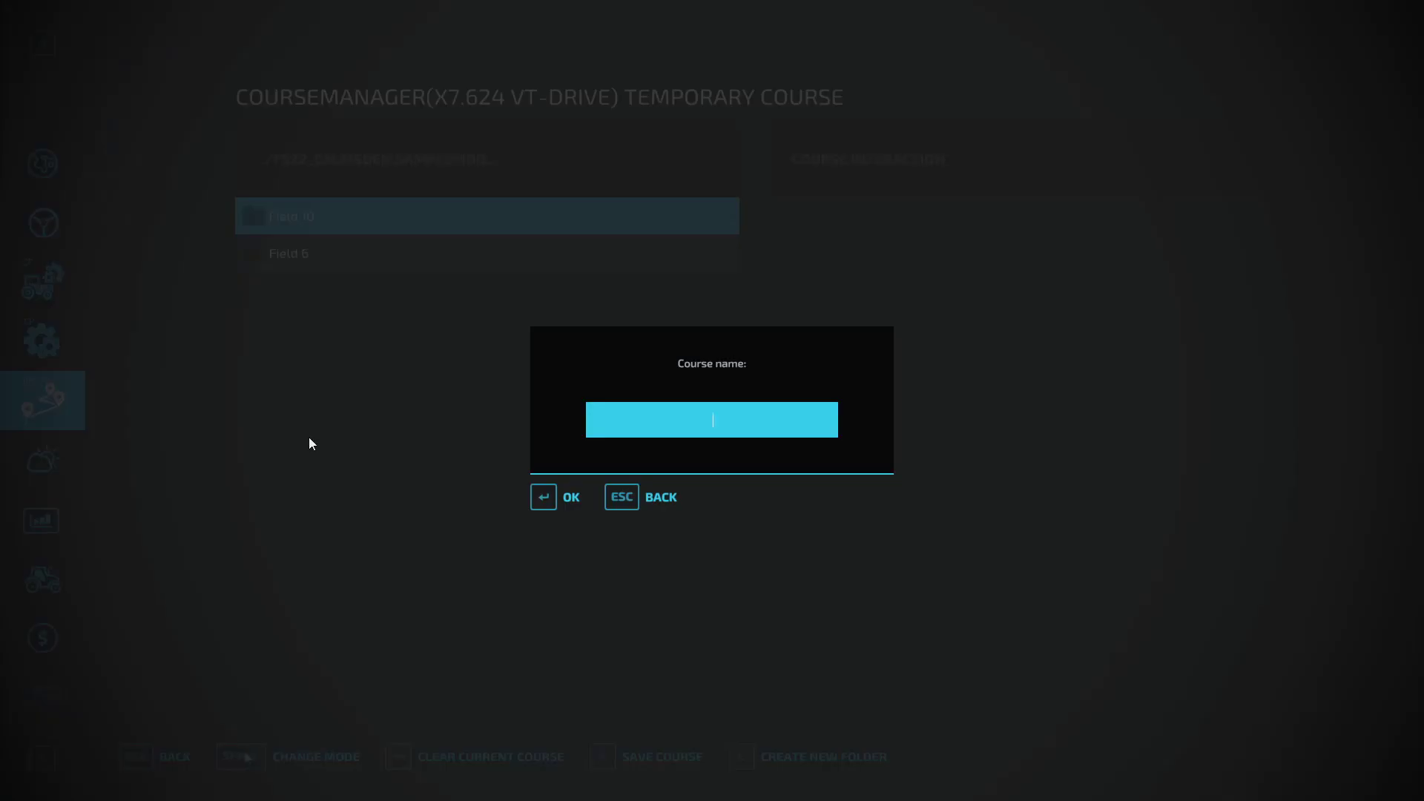
text(10 Mow & Collect)
key(Return)
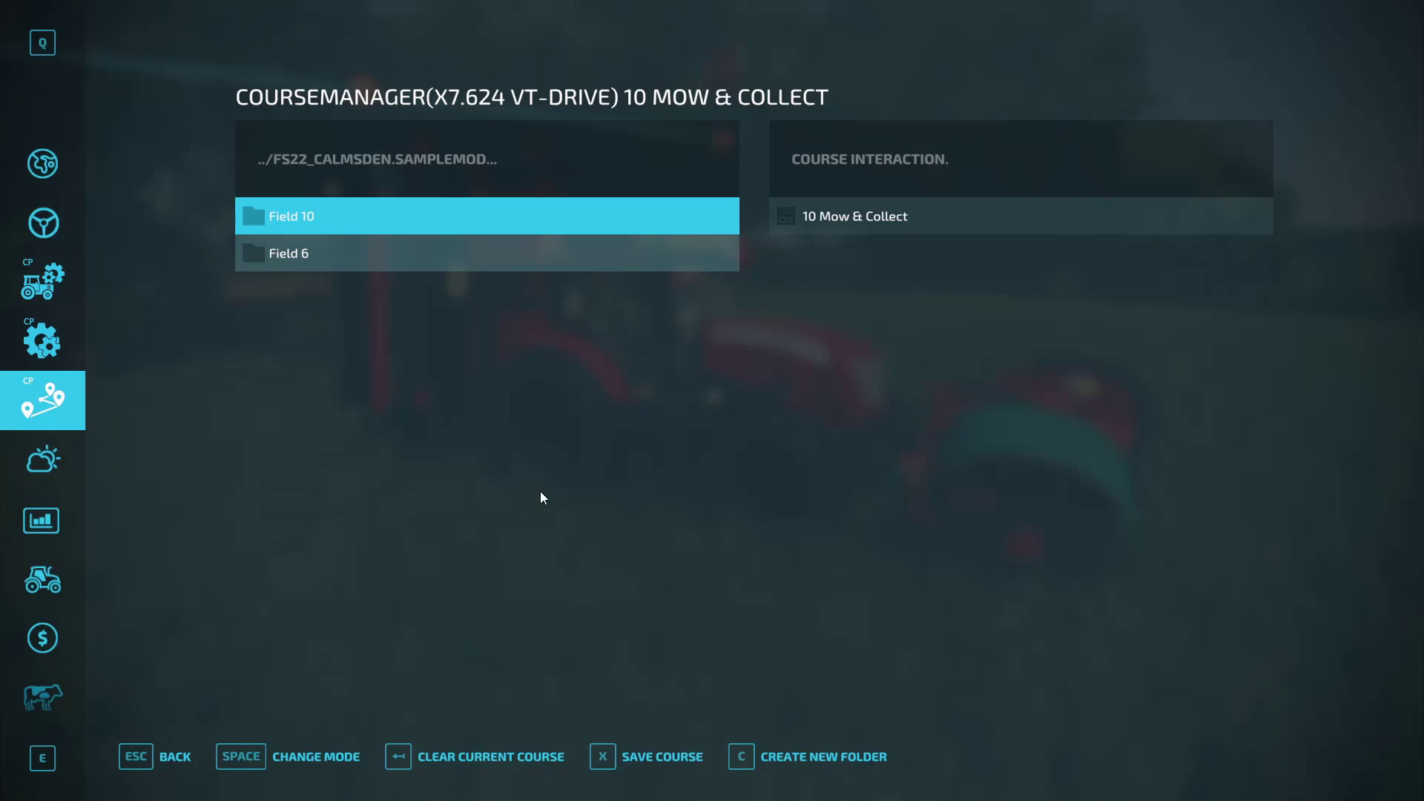
Step: Check the Field 6 and Field 10 folders for the saved course, then return to the game
click(414, 256)
click(415, 224)
click(910, 213)
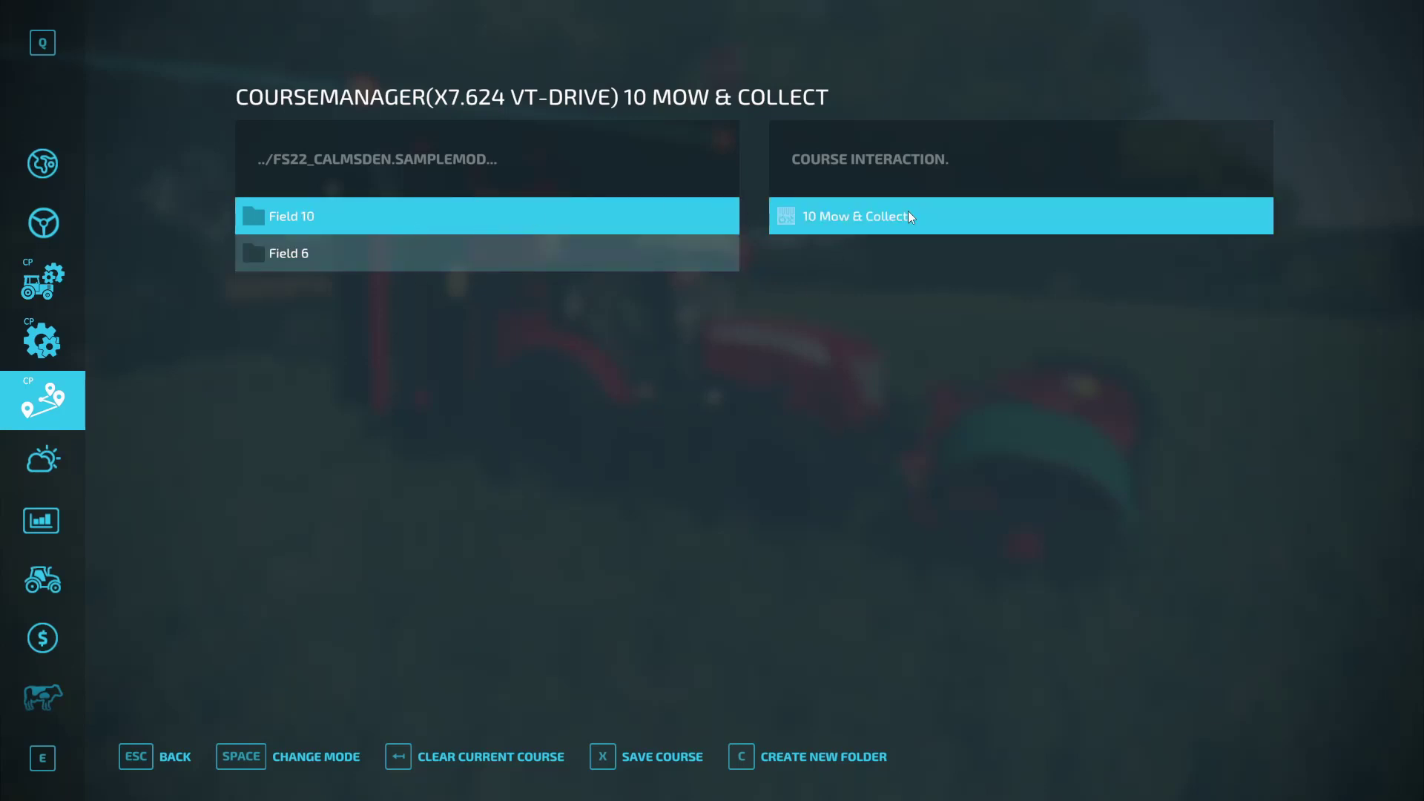
click(292, 258)
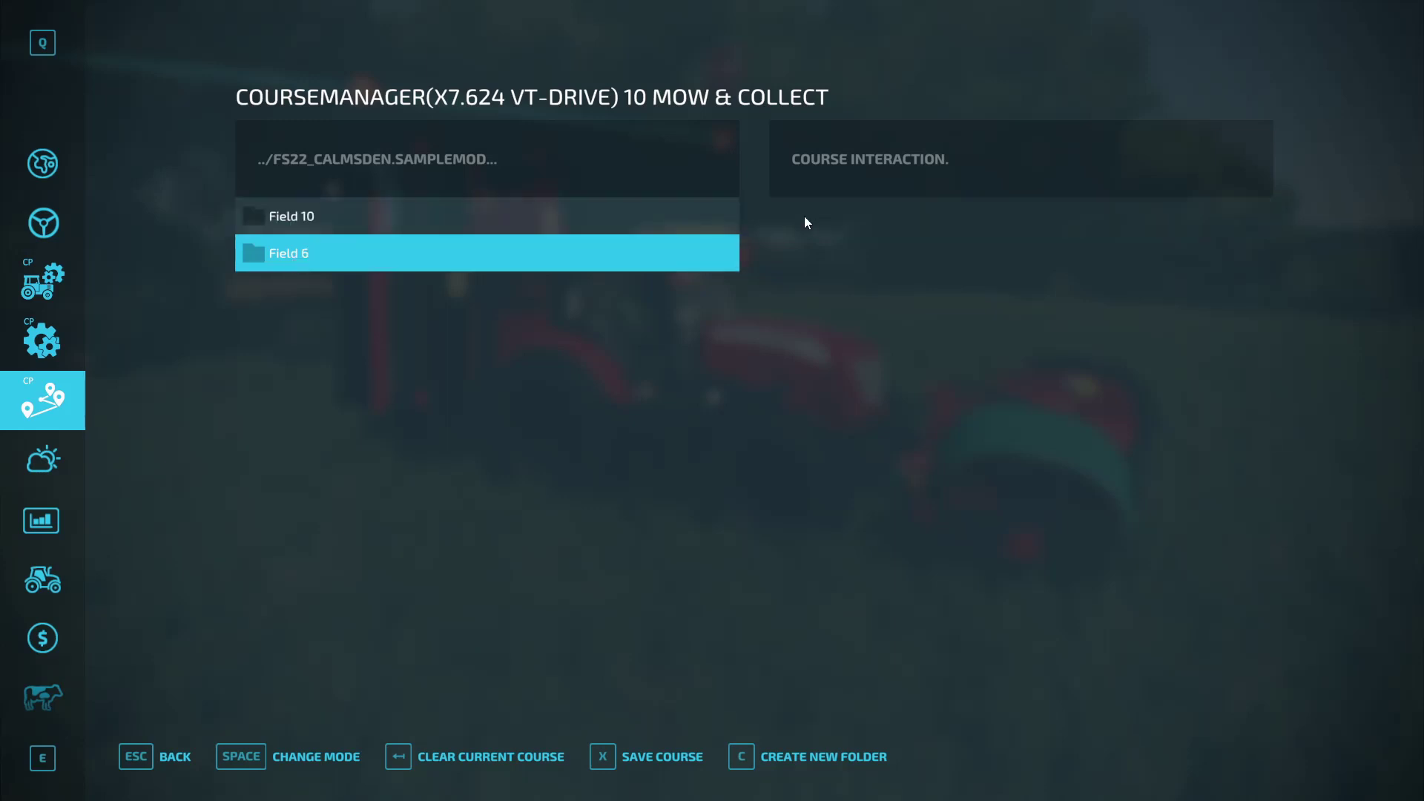
click(344, 228)
click(537, 237)
click(535, 230)
key(Escape)
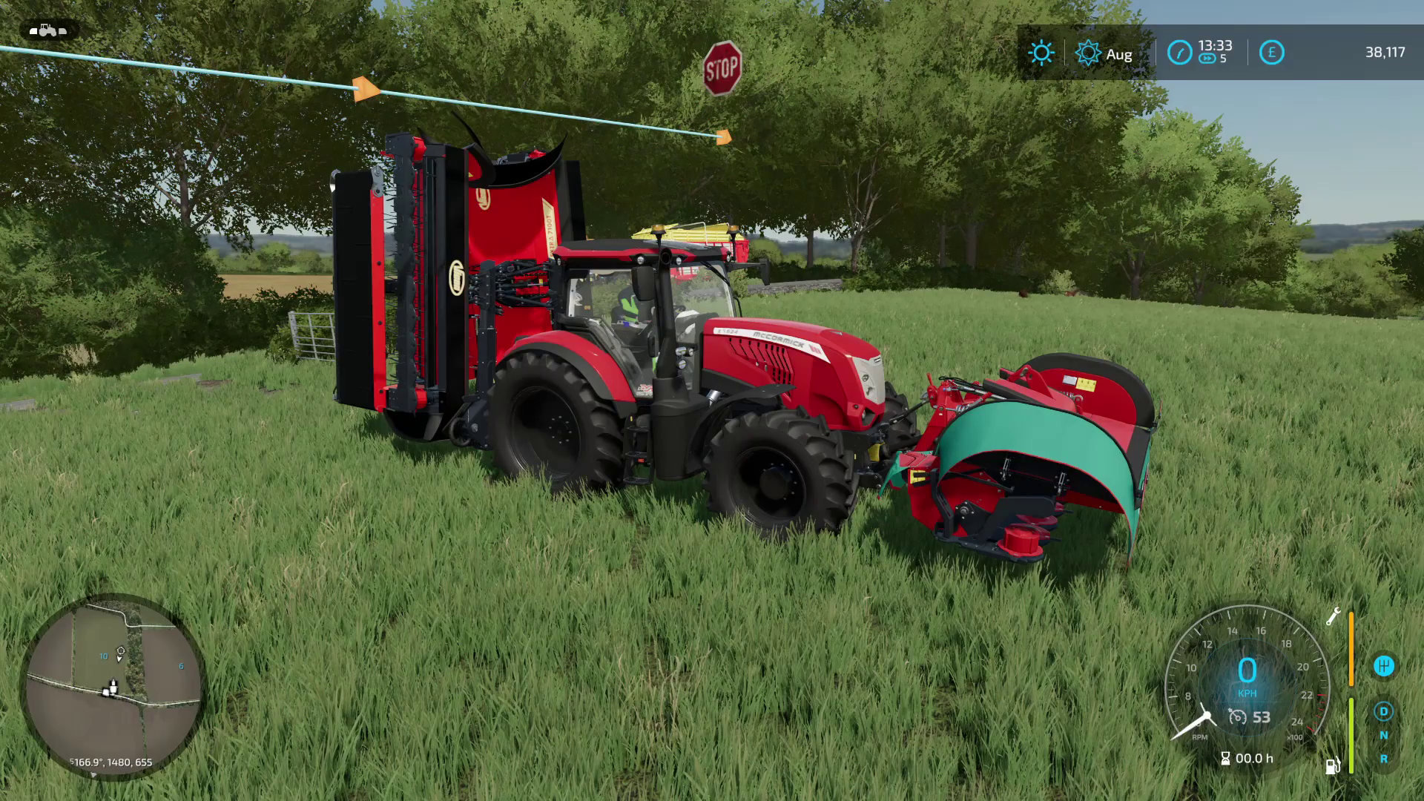
Step: Attempt to move the 10 Mow & Collect entry into Field 6 with Move Entry
key(Escape)
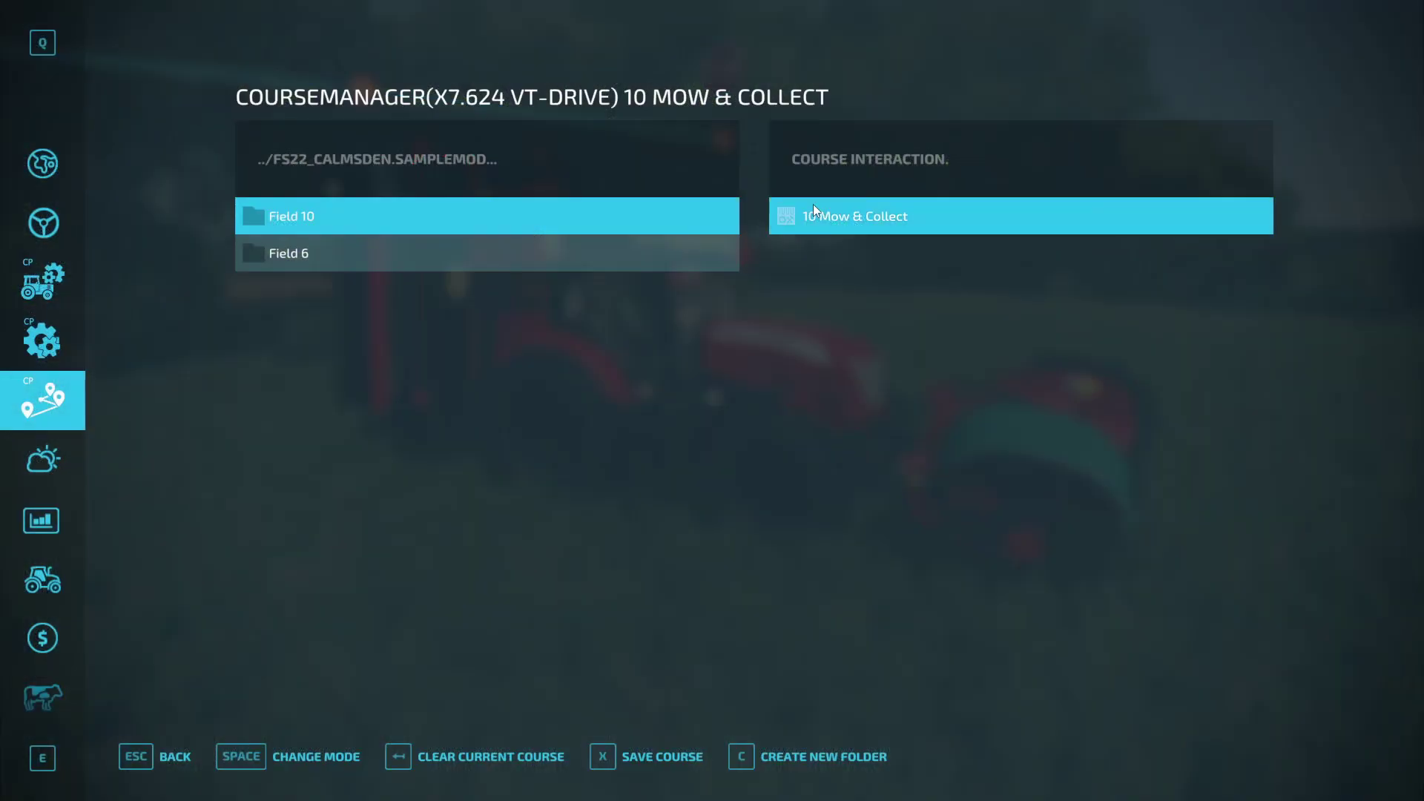
click(308, 764)
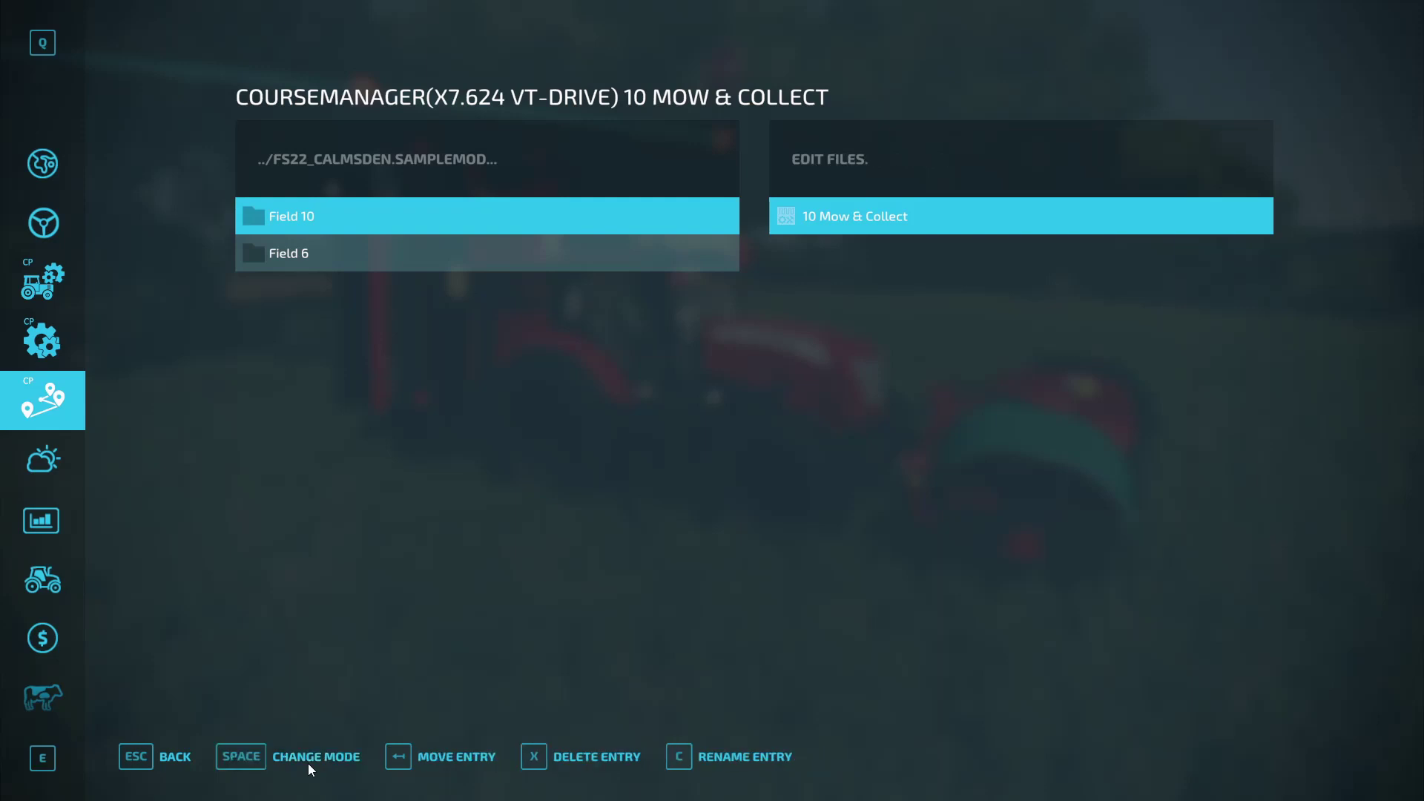
click(454, 758)
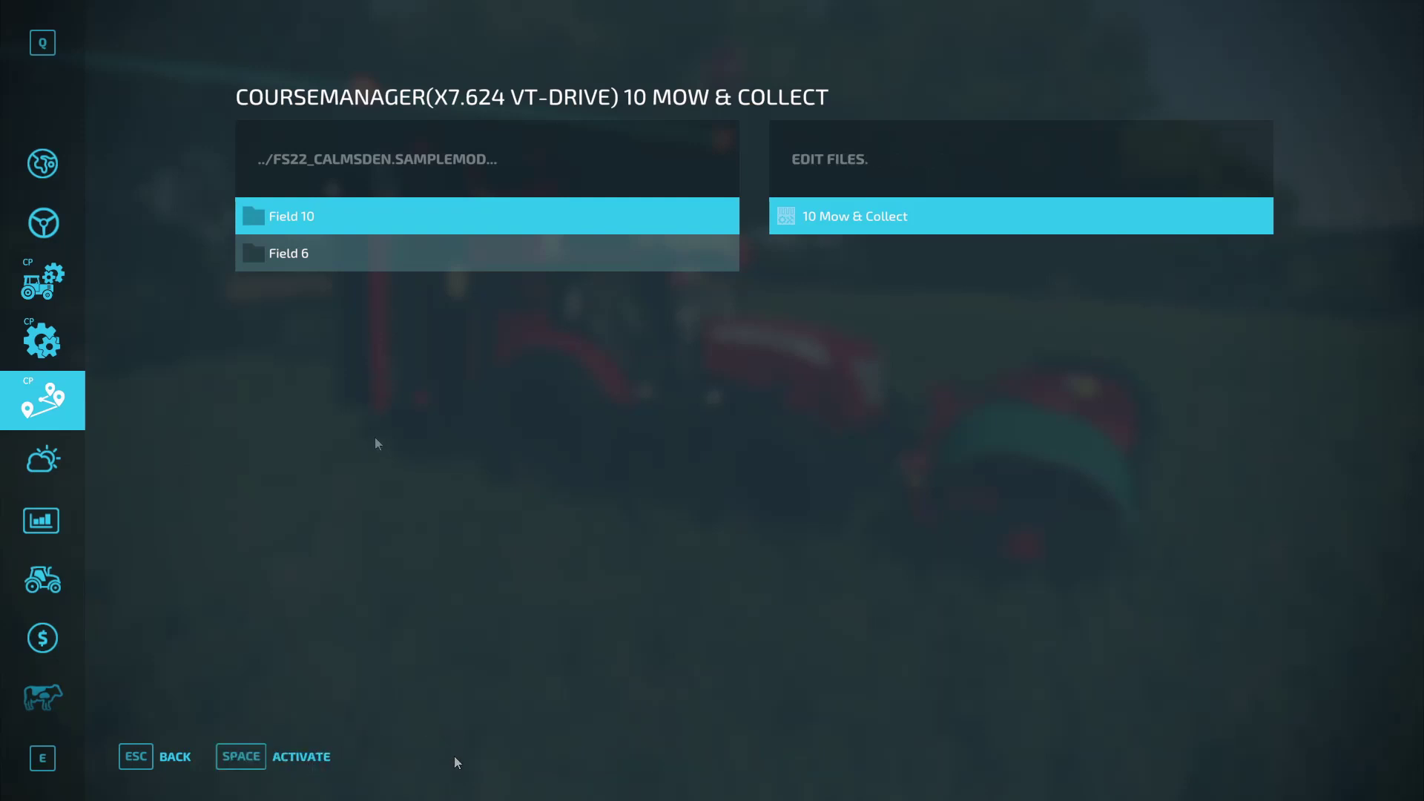
click(325, 264)
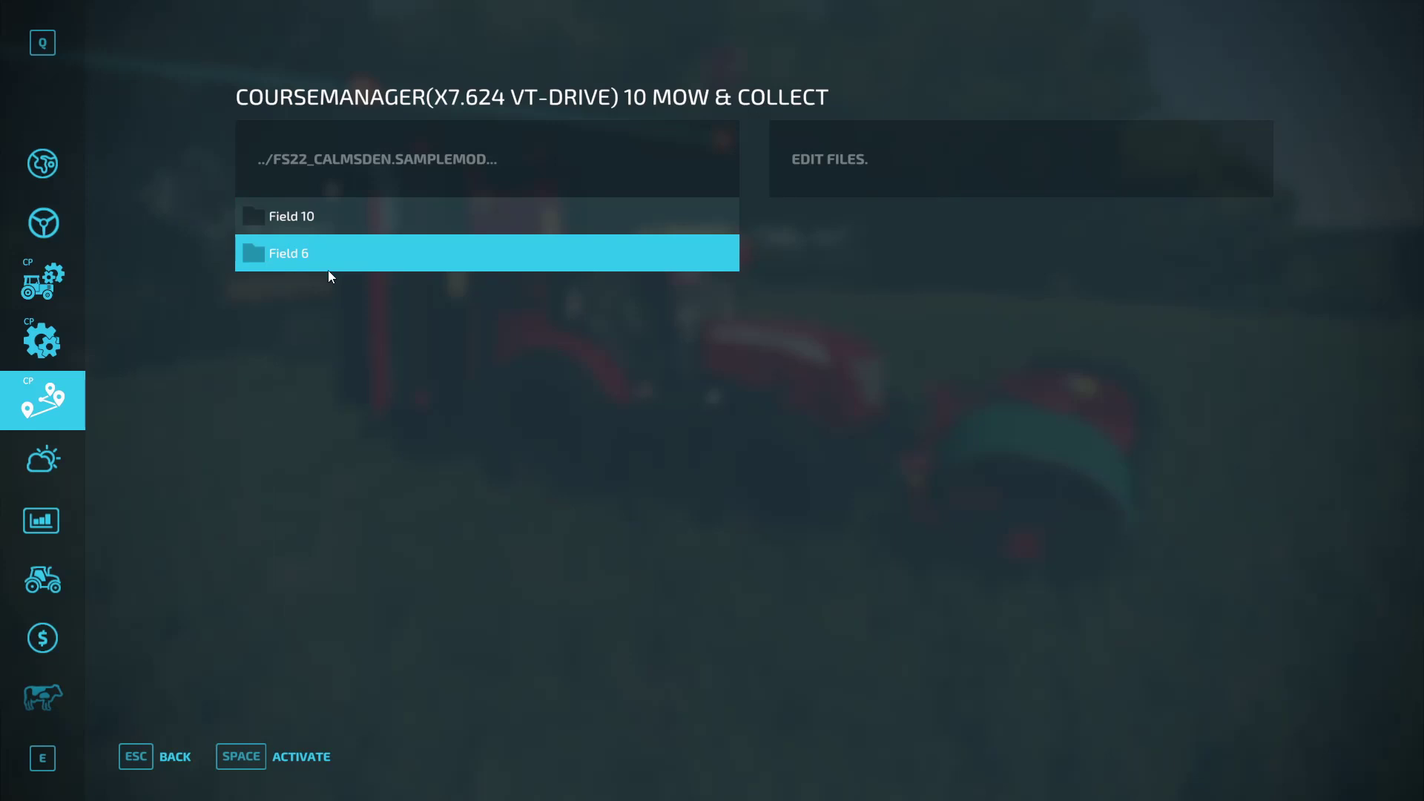
click(300, 764)
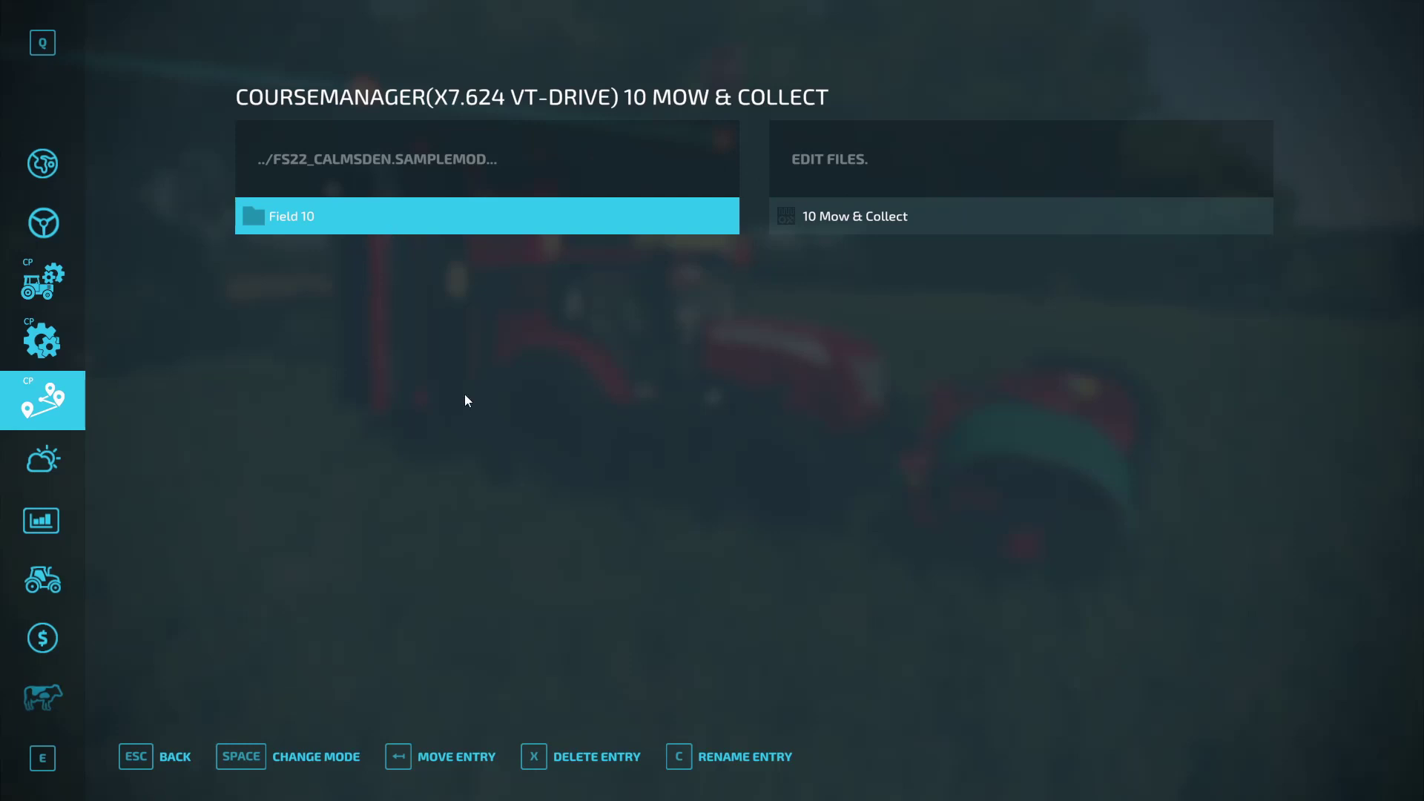
key(space)
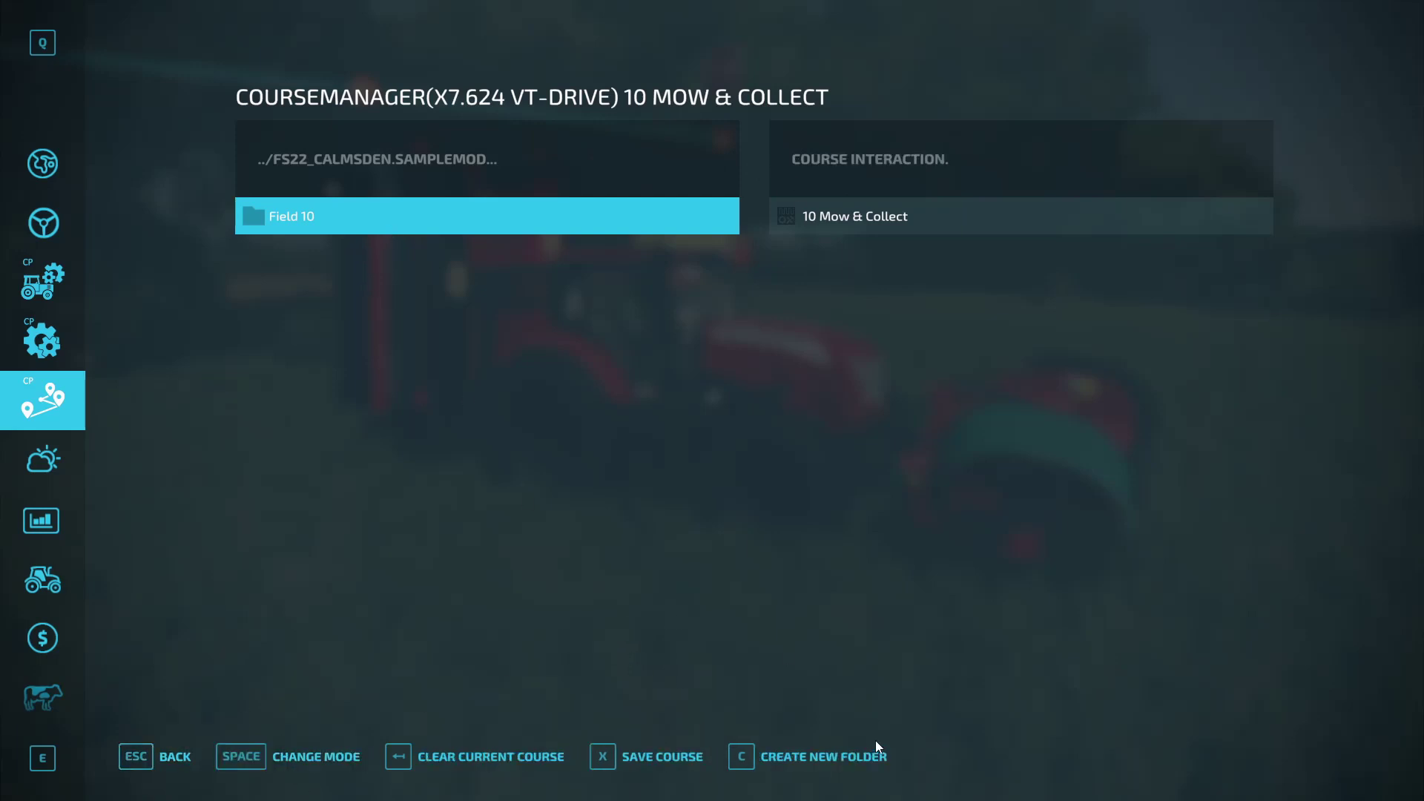
Step: Create a new 'Field 6' folder and browse between Field 6 and Field 10
click(839, 757)
text(Field 6)
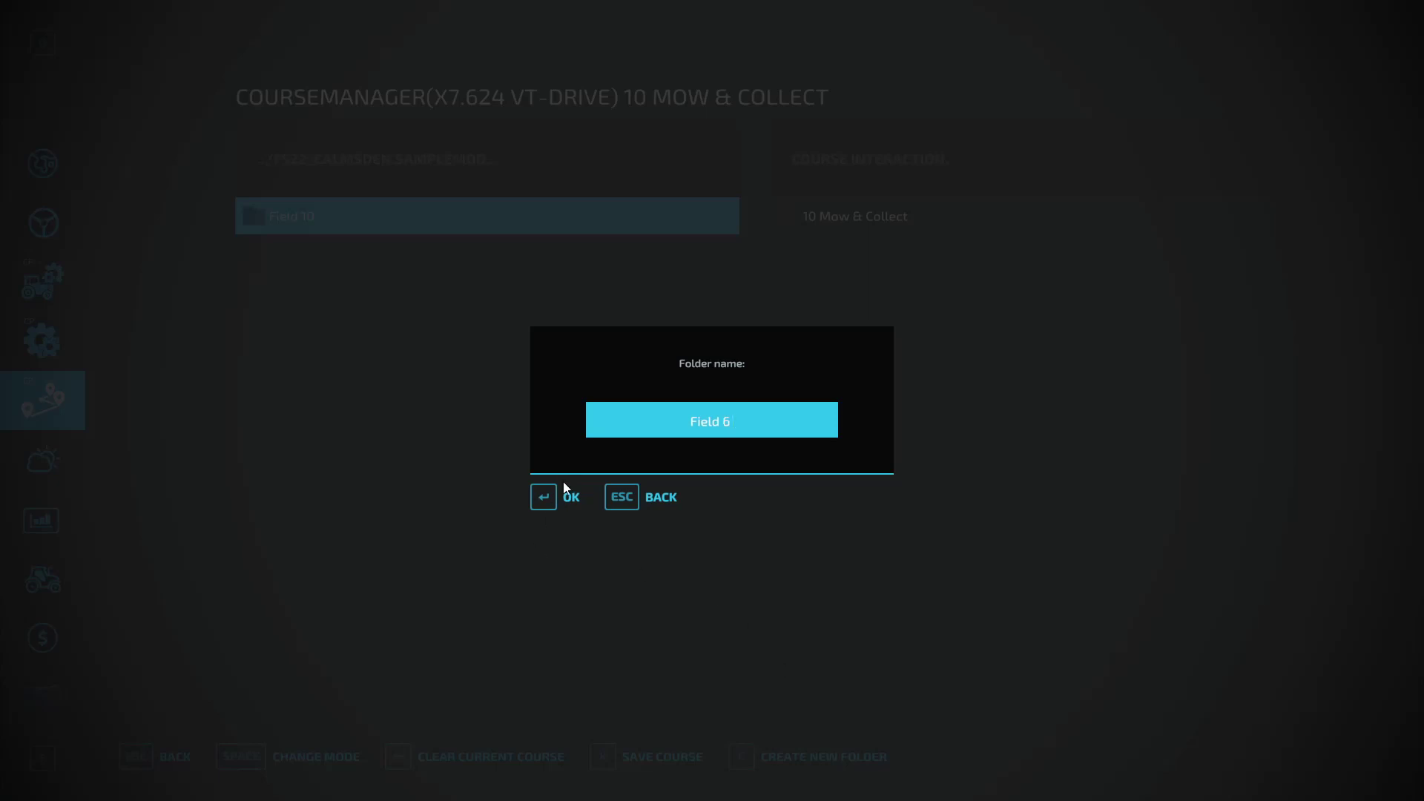
click(549, 498)
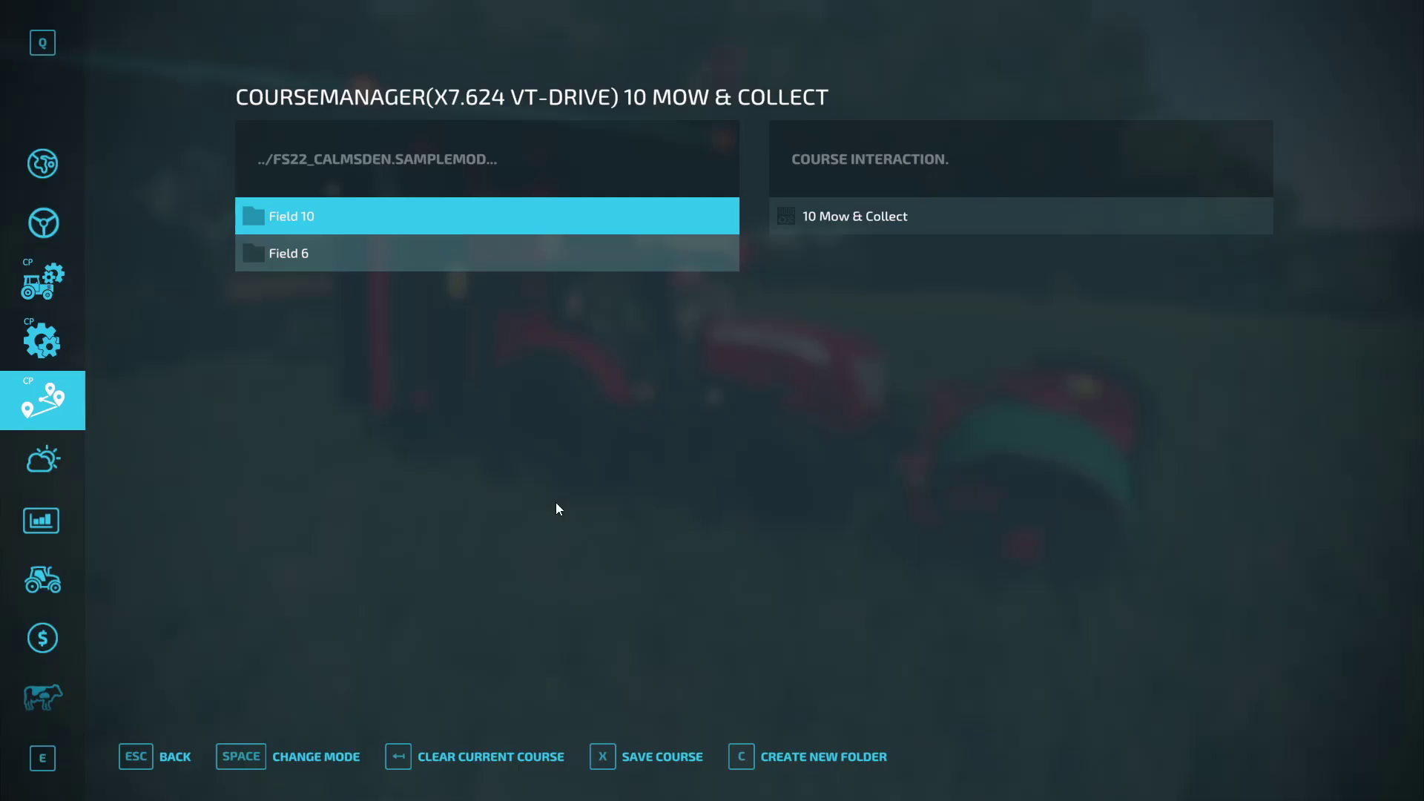
click(367, 252)
click(375, 212)
click(381, 261)
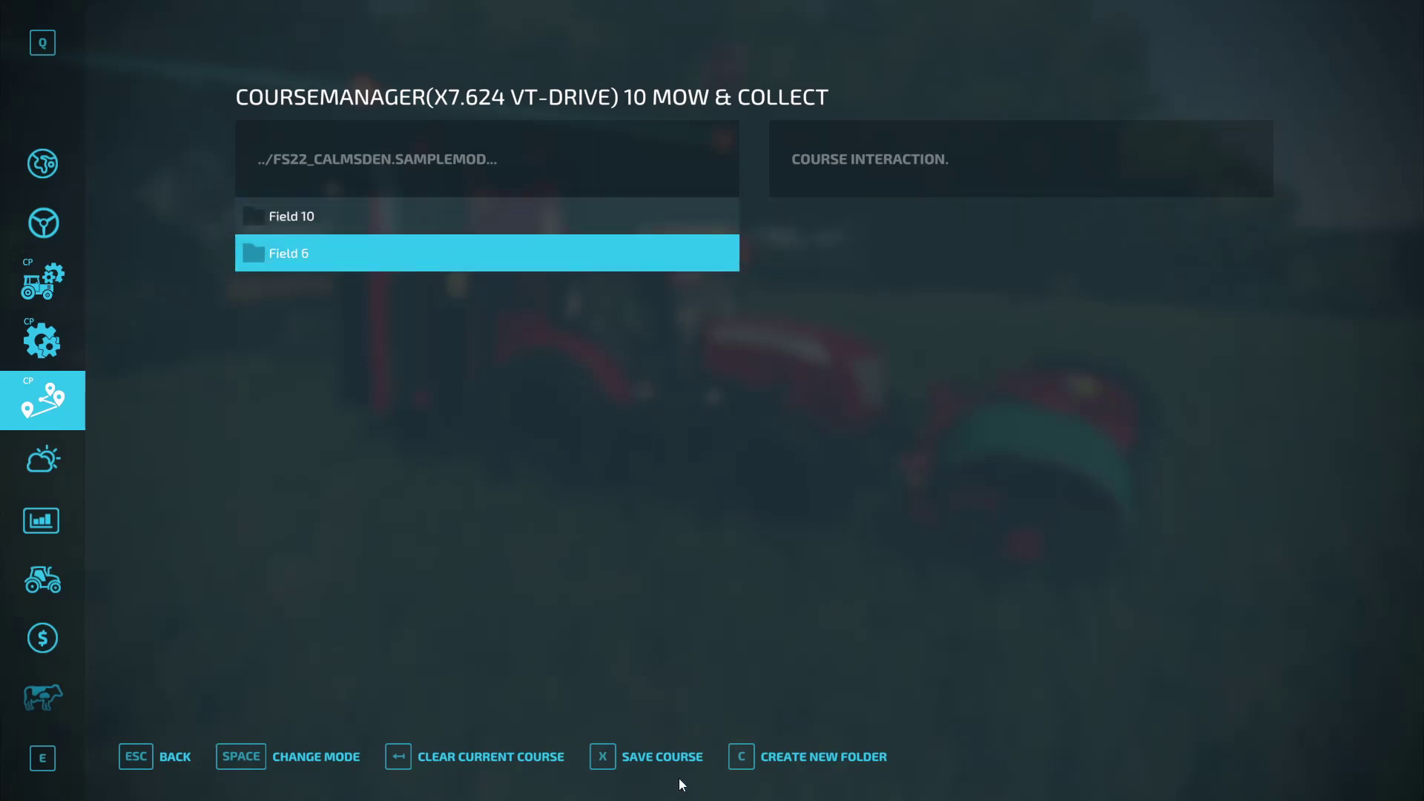
click(352, 216)
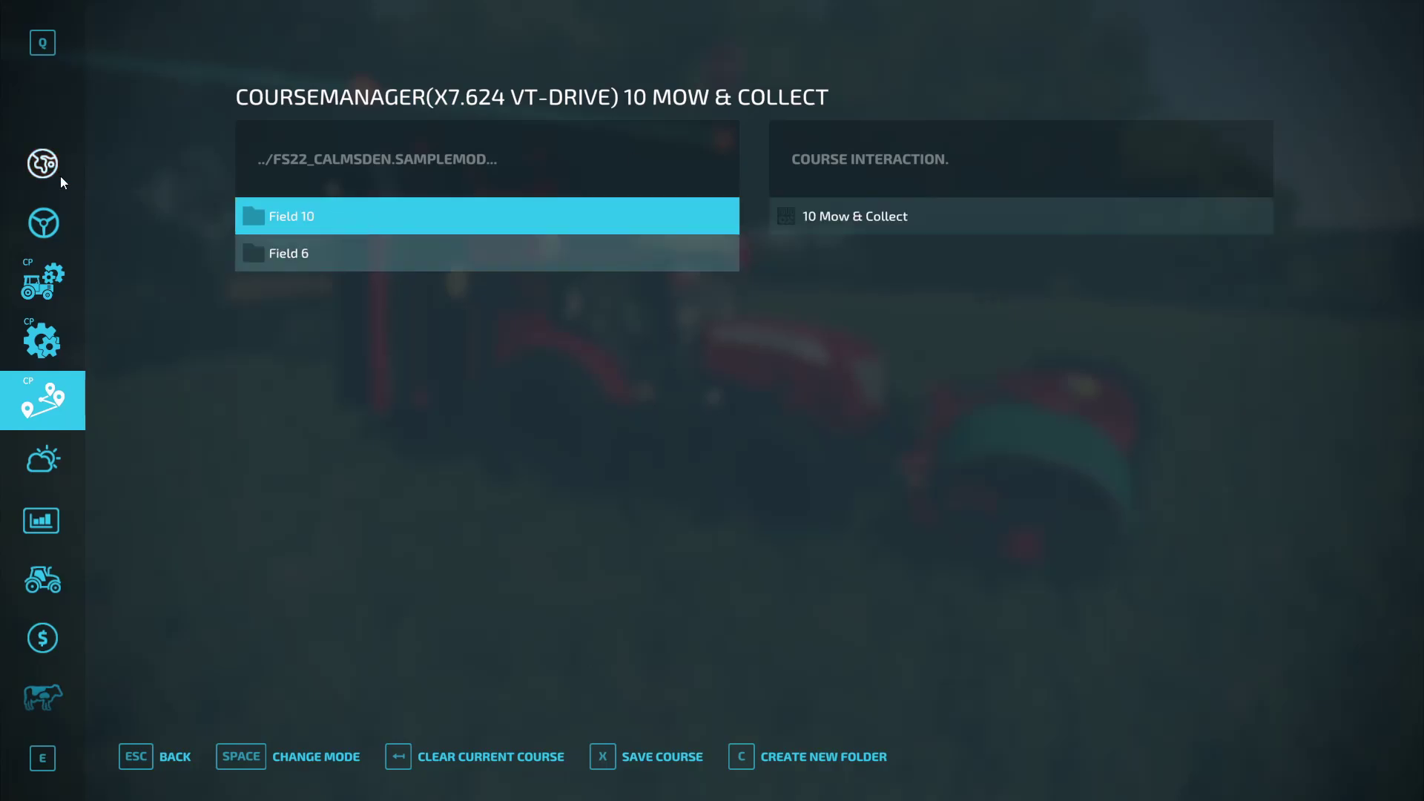
Step: Check the worker's field course on the map, then clear the tractor's current course
key(Escape)
key(Escape)
click(66, 225)
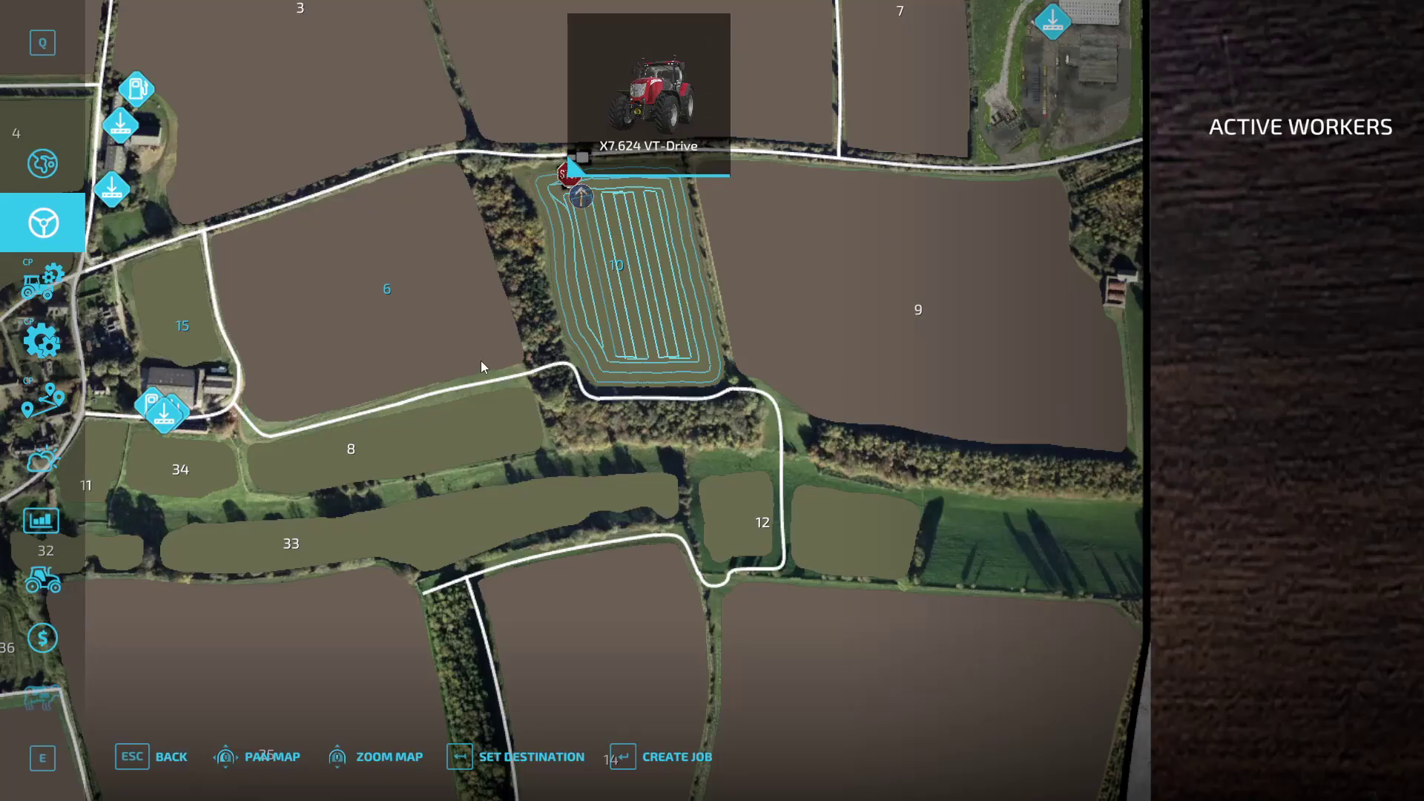
click(37, 389)
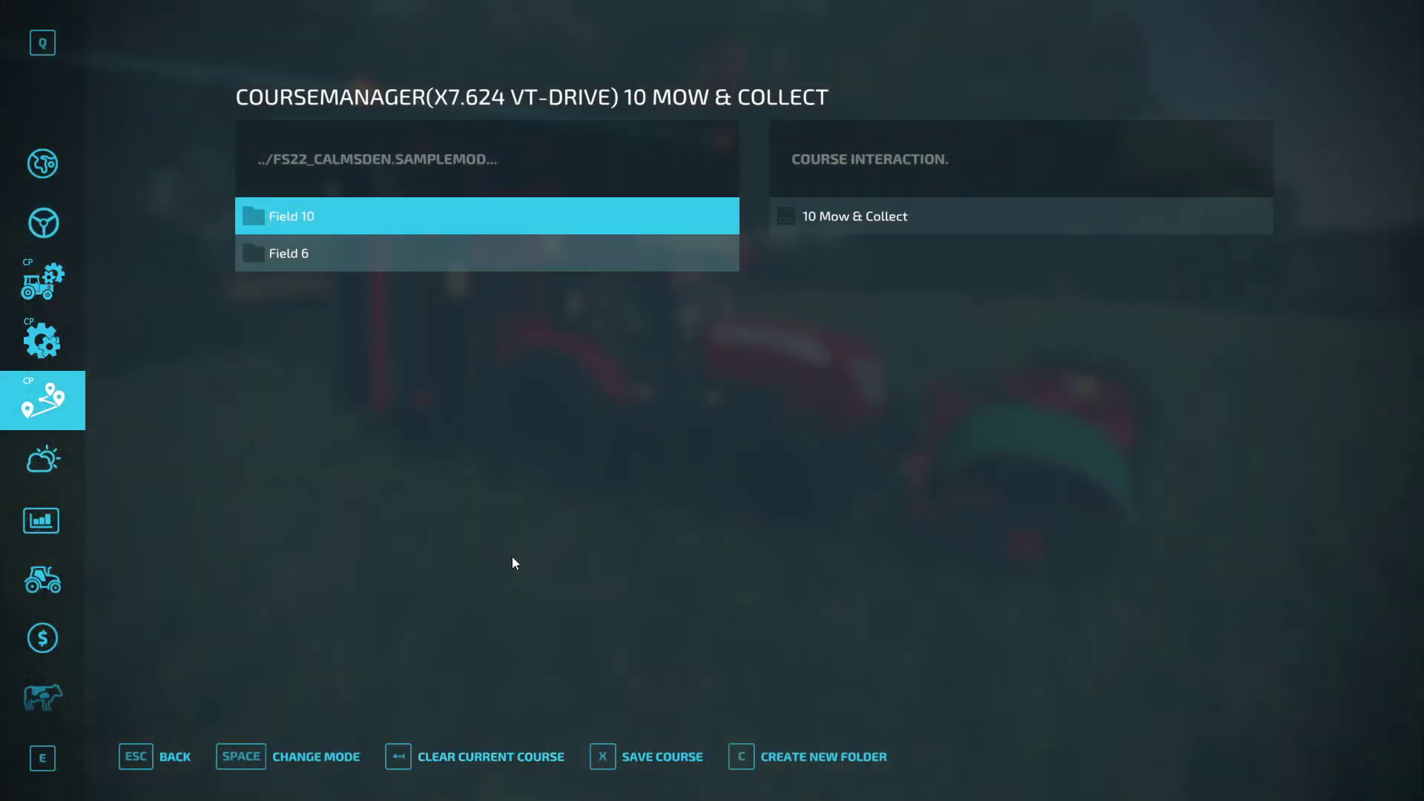
click(479, 762)
Step: Select 10 Mow & Collect in Field 10 and load it onto the tractor
key(Escape)
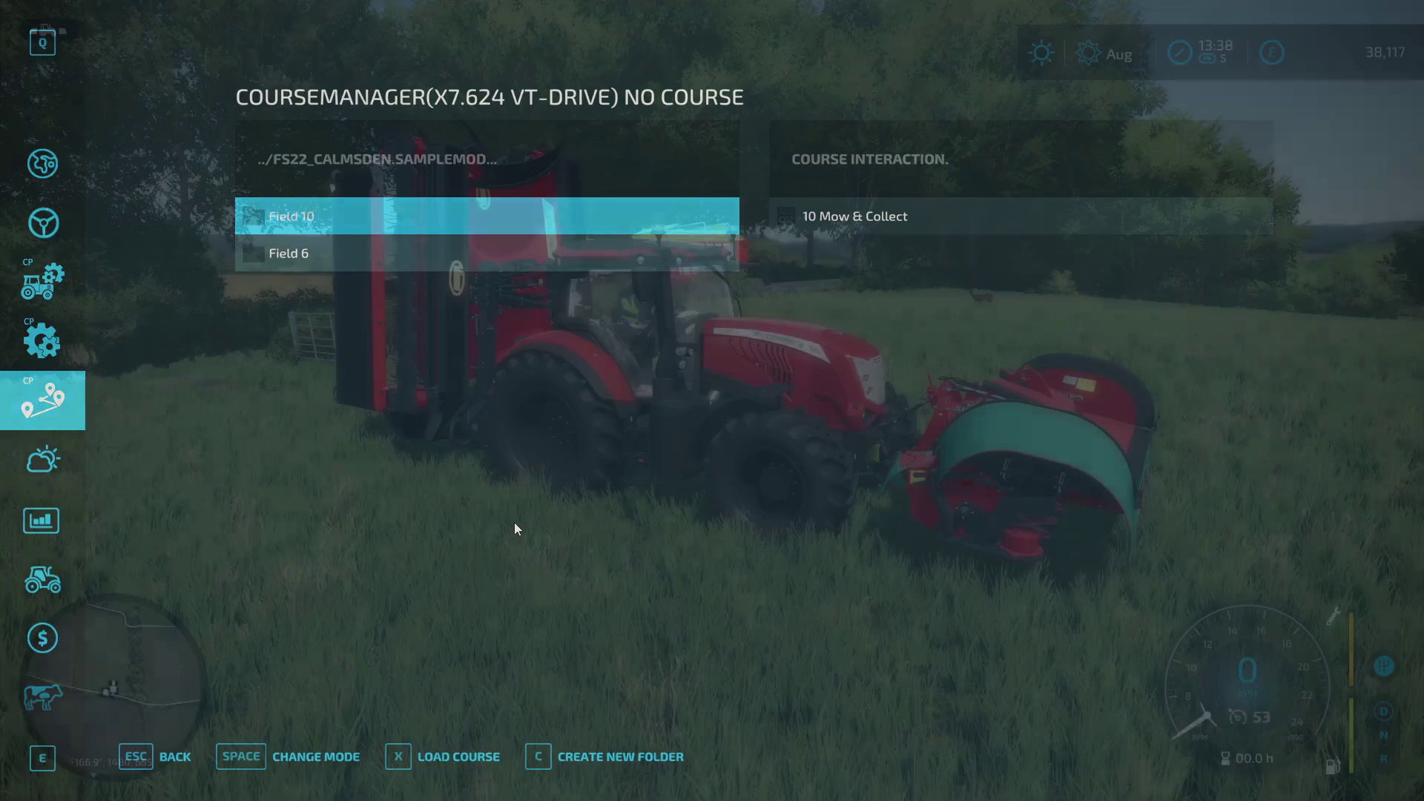
key(Escape)
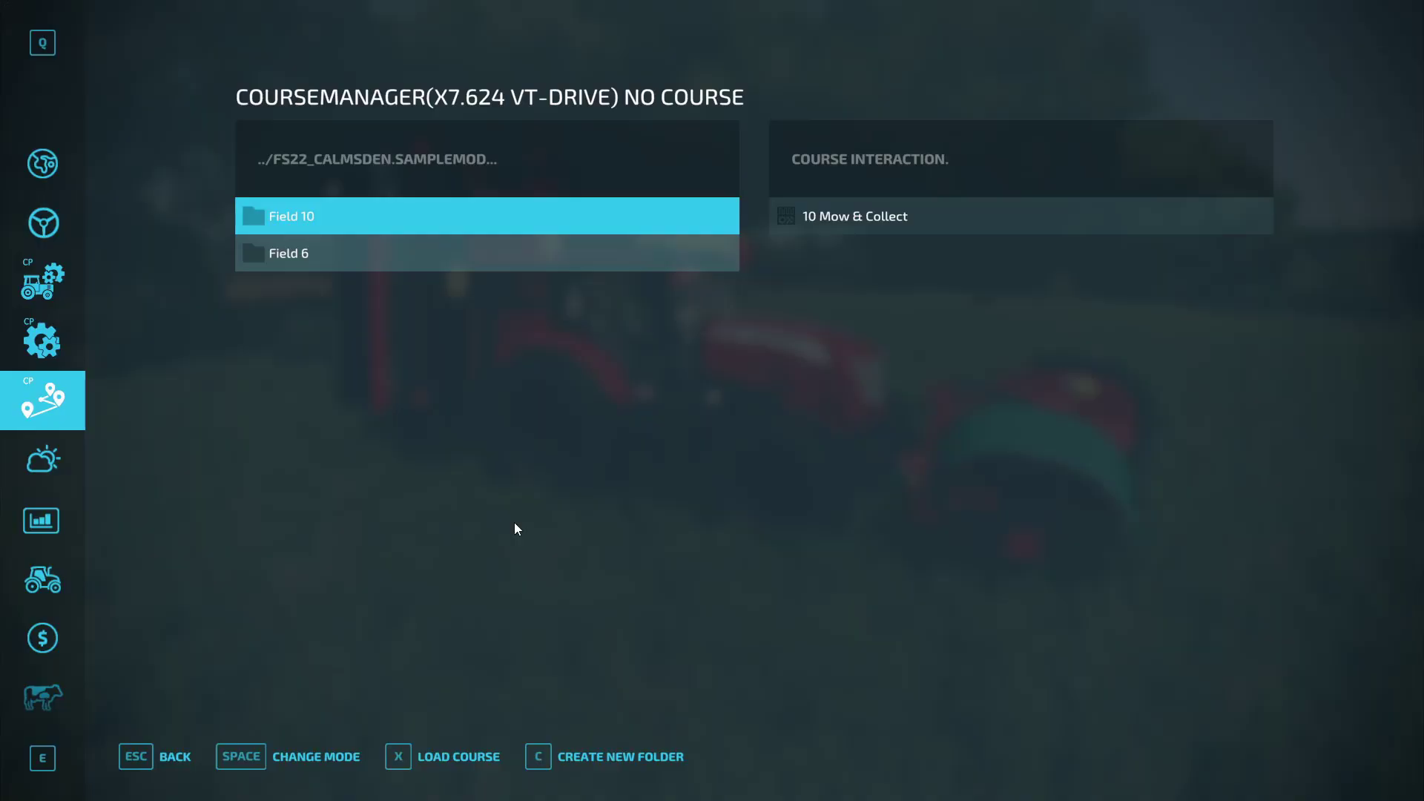
click(896, 222)
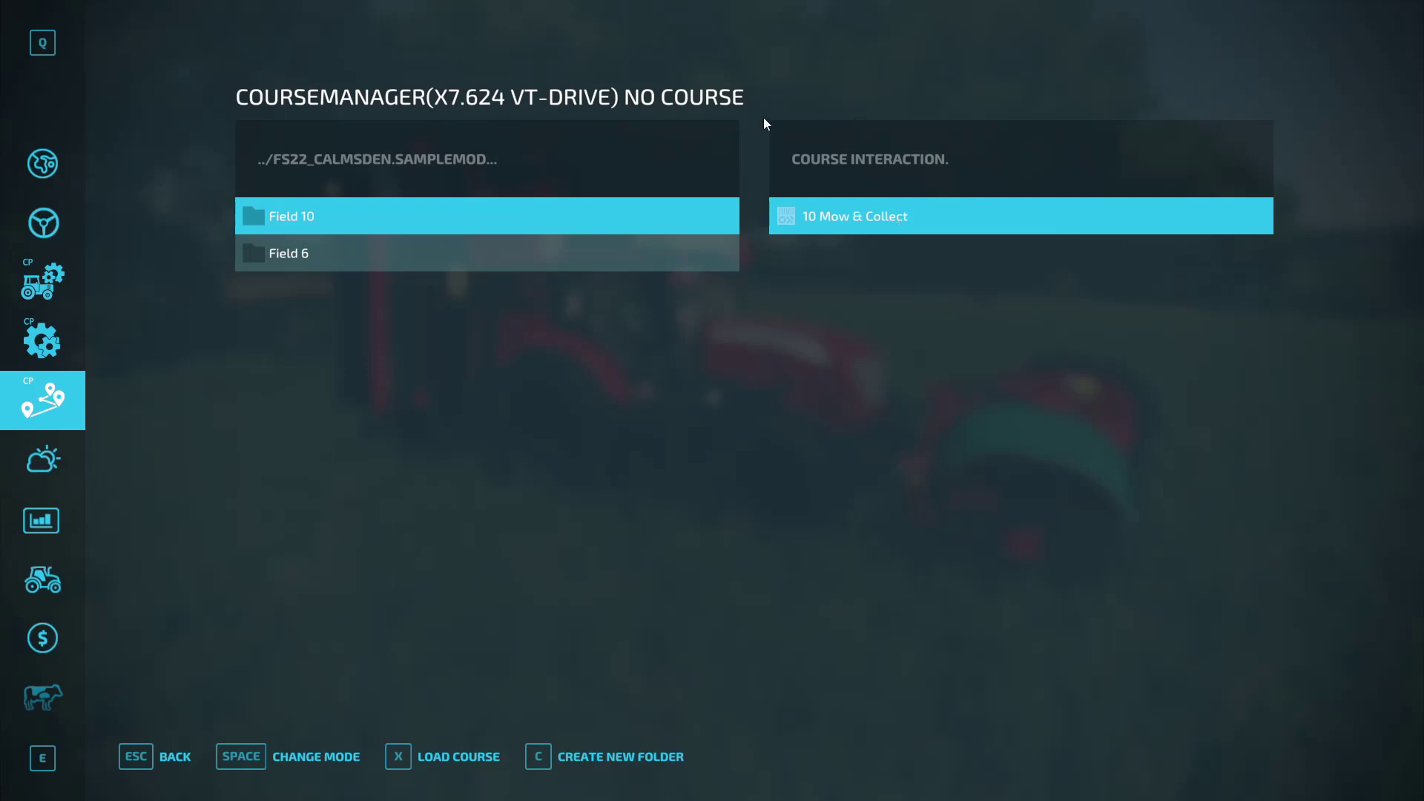
click(408, 265)
click(403, 216)
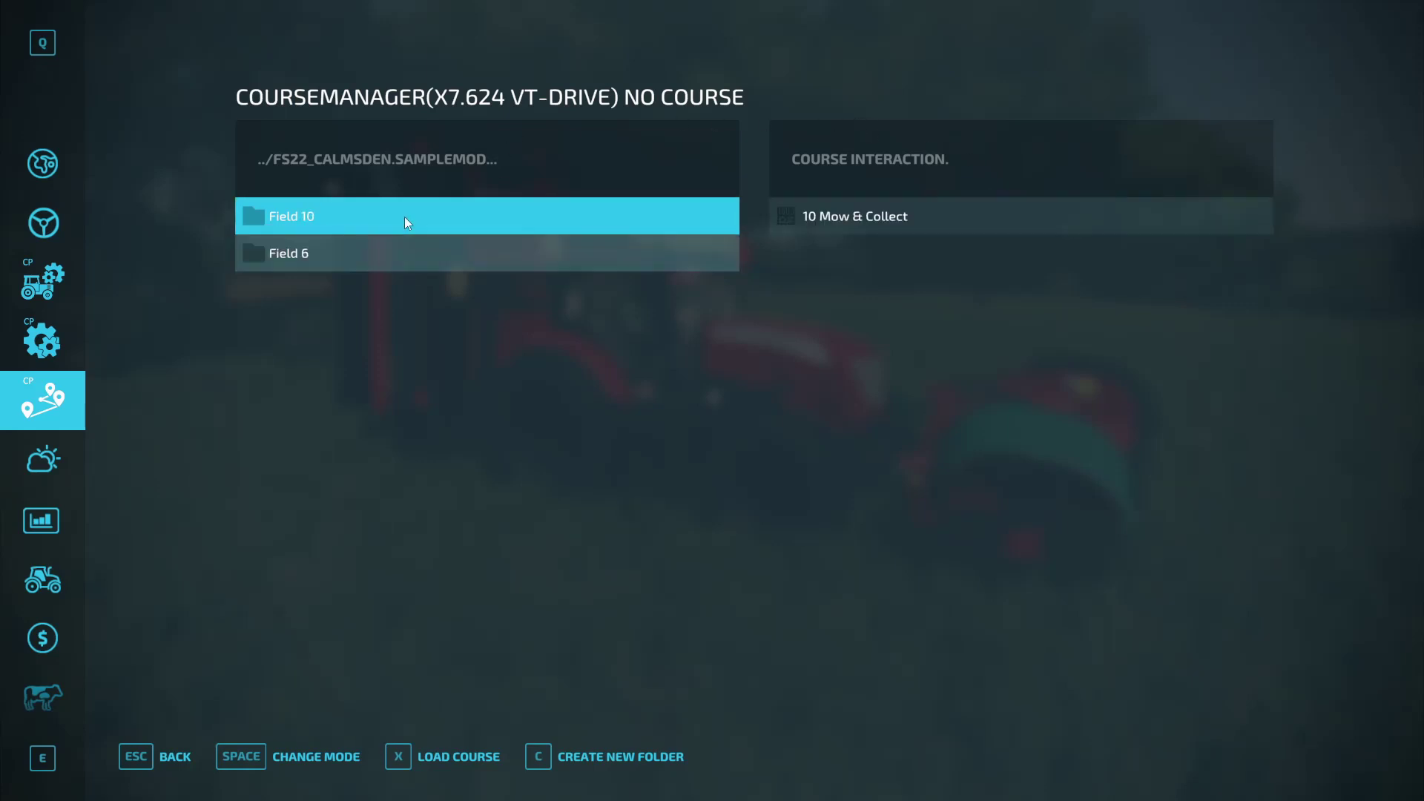
click(854, 212)
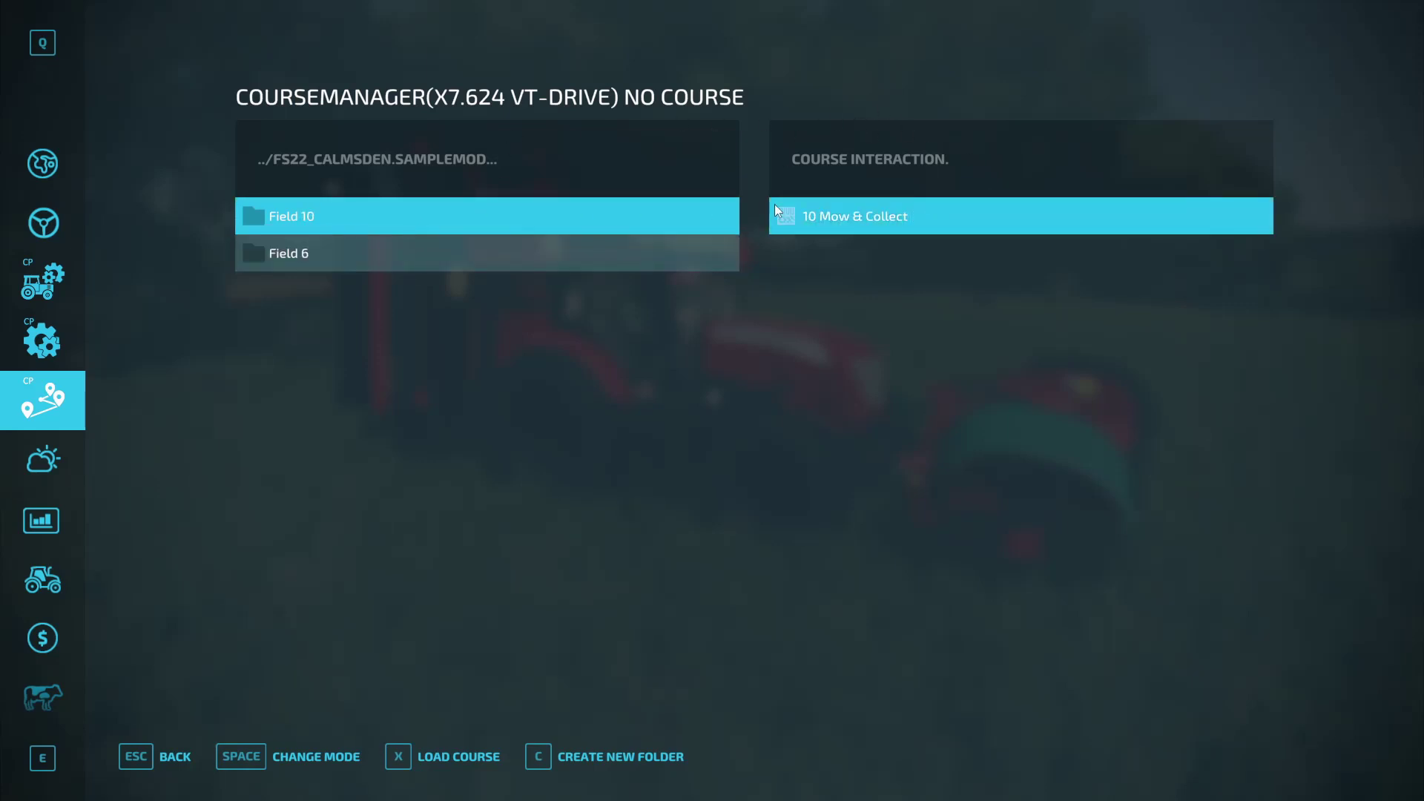
click(468, 756)
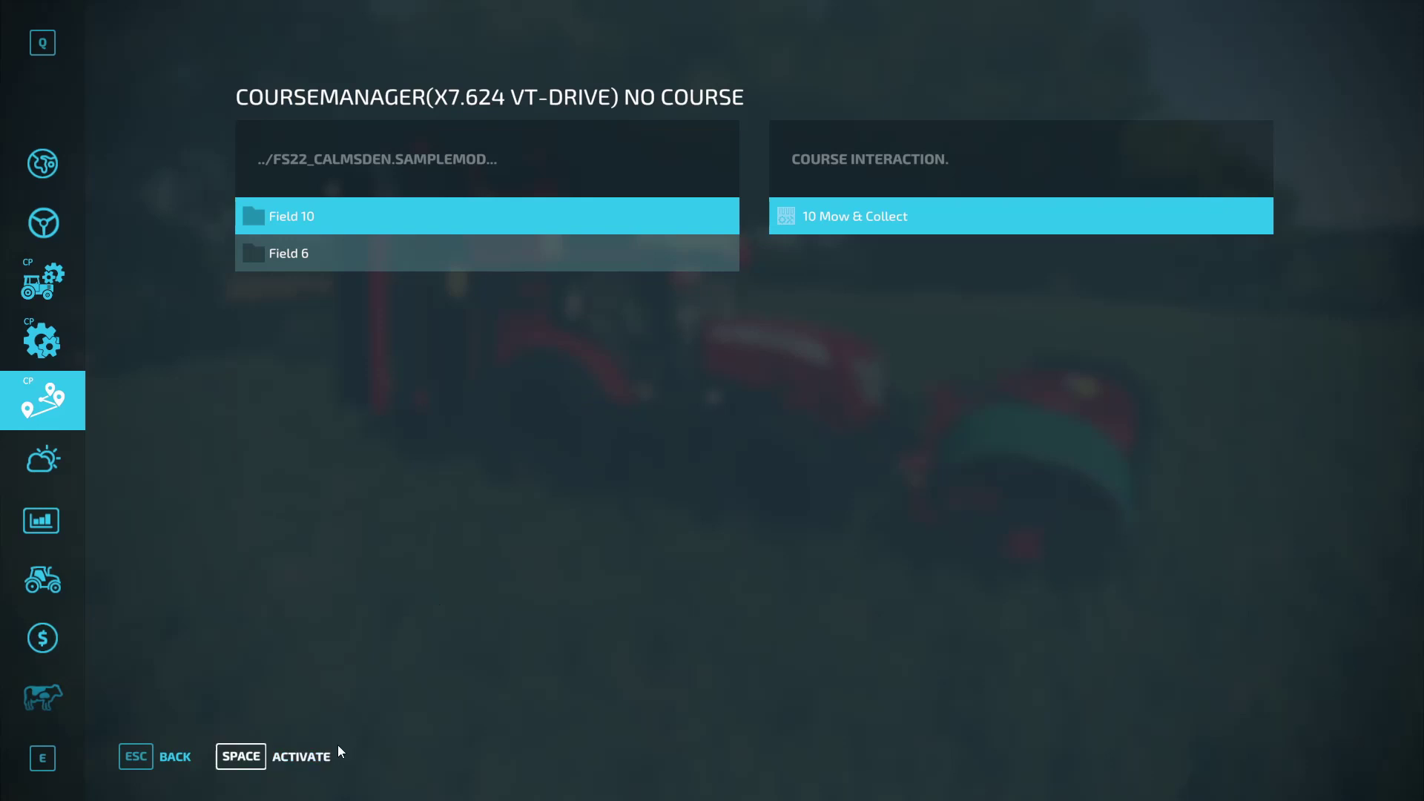
click(233, 759)
key(Escape)
key(Escape)
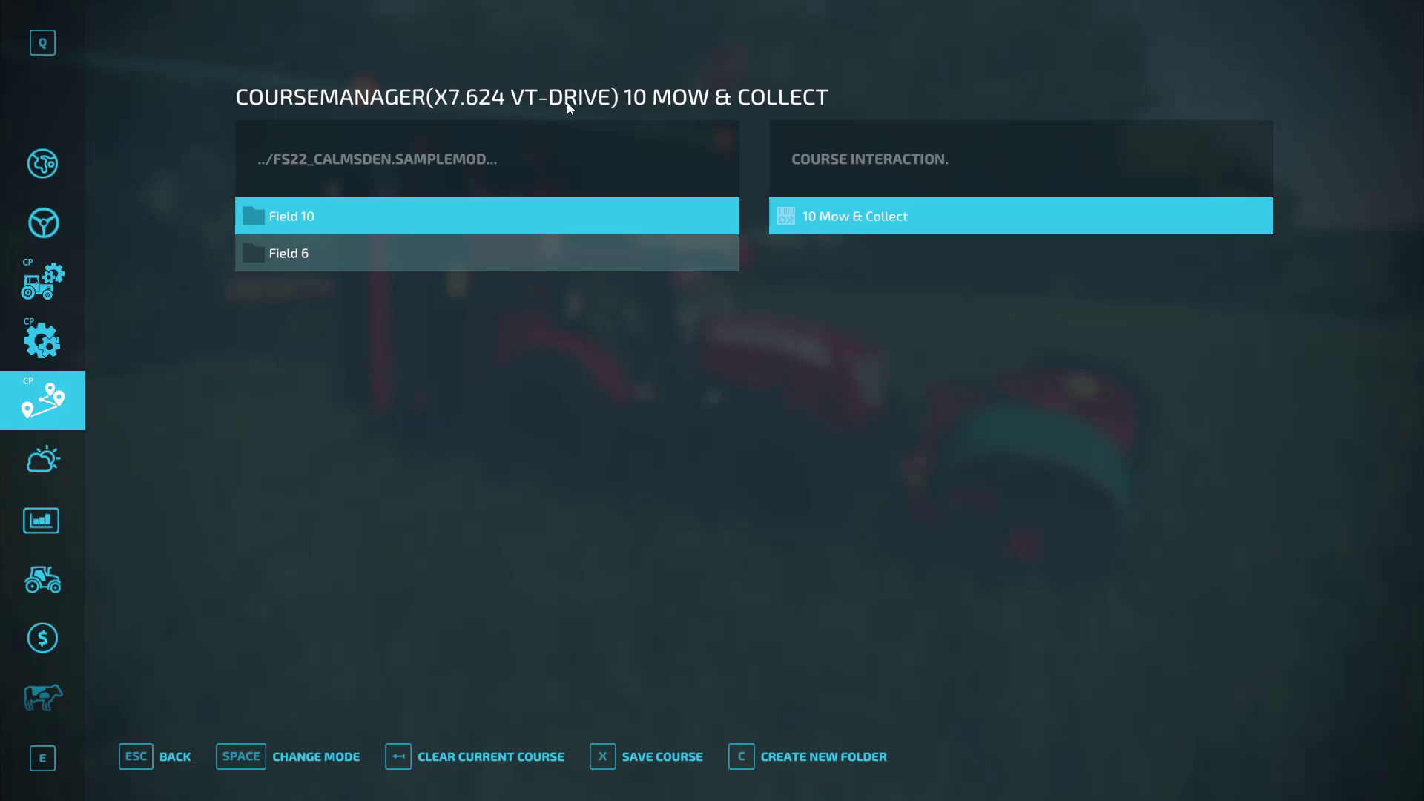
Step: In Edit Files mode, rename the 10 Mow & Collect course to '10 10'
click(613, 201)
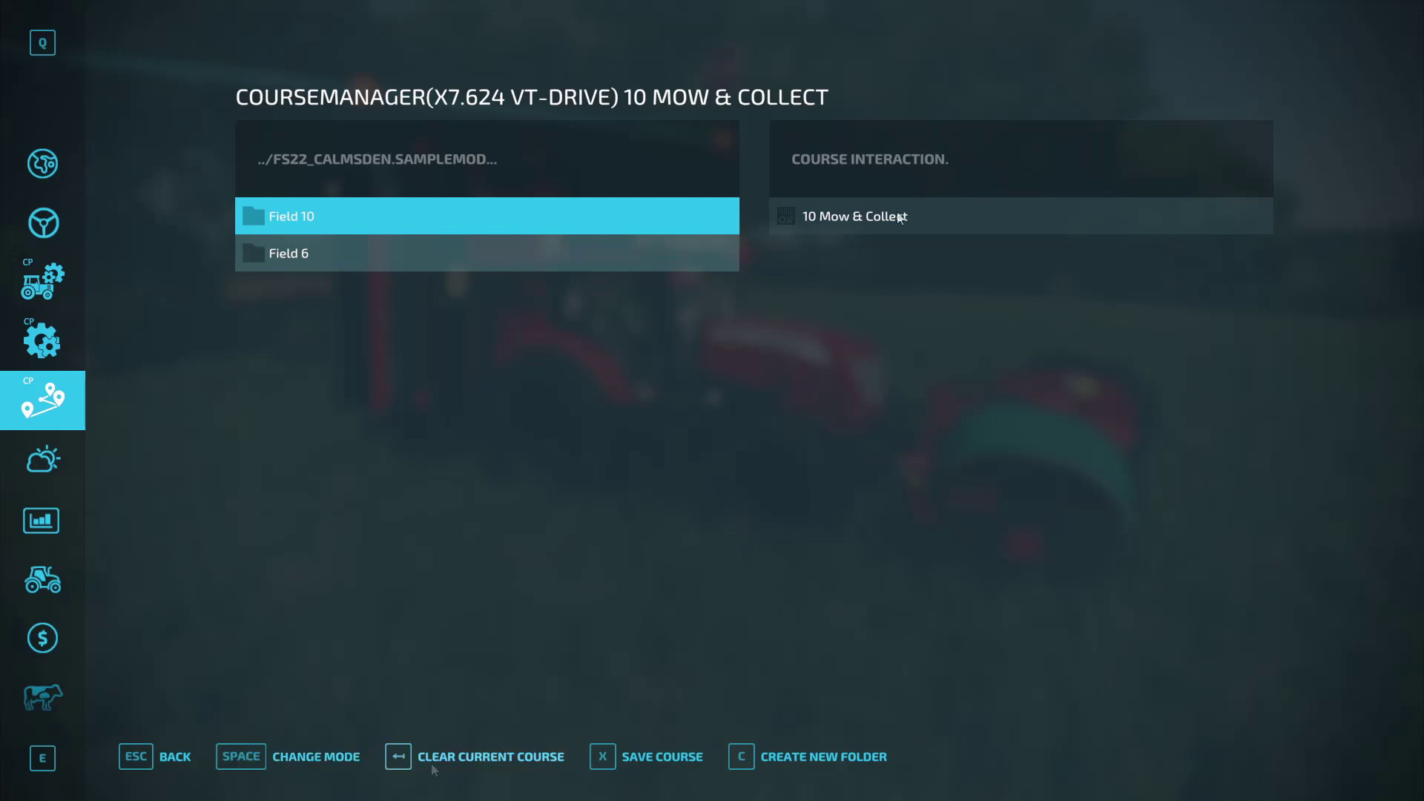
click(898, 212)
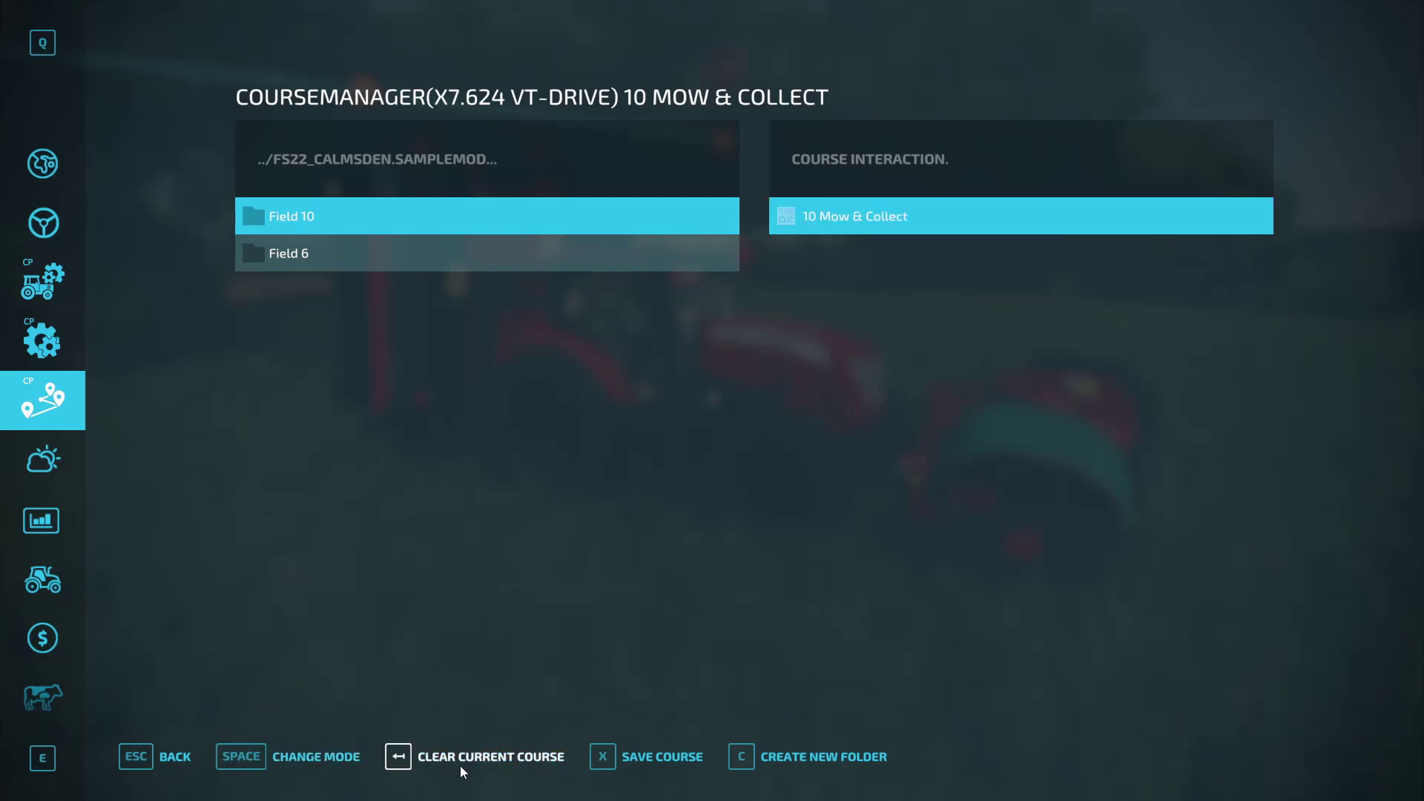
click(251, 760)
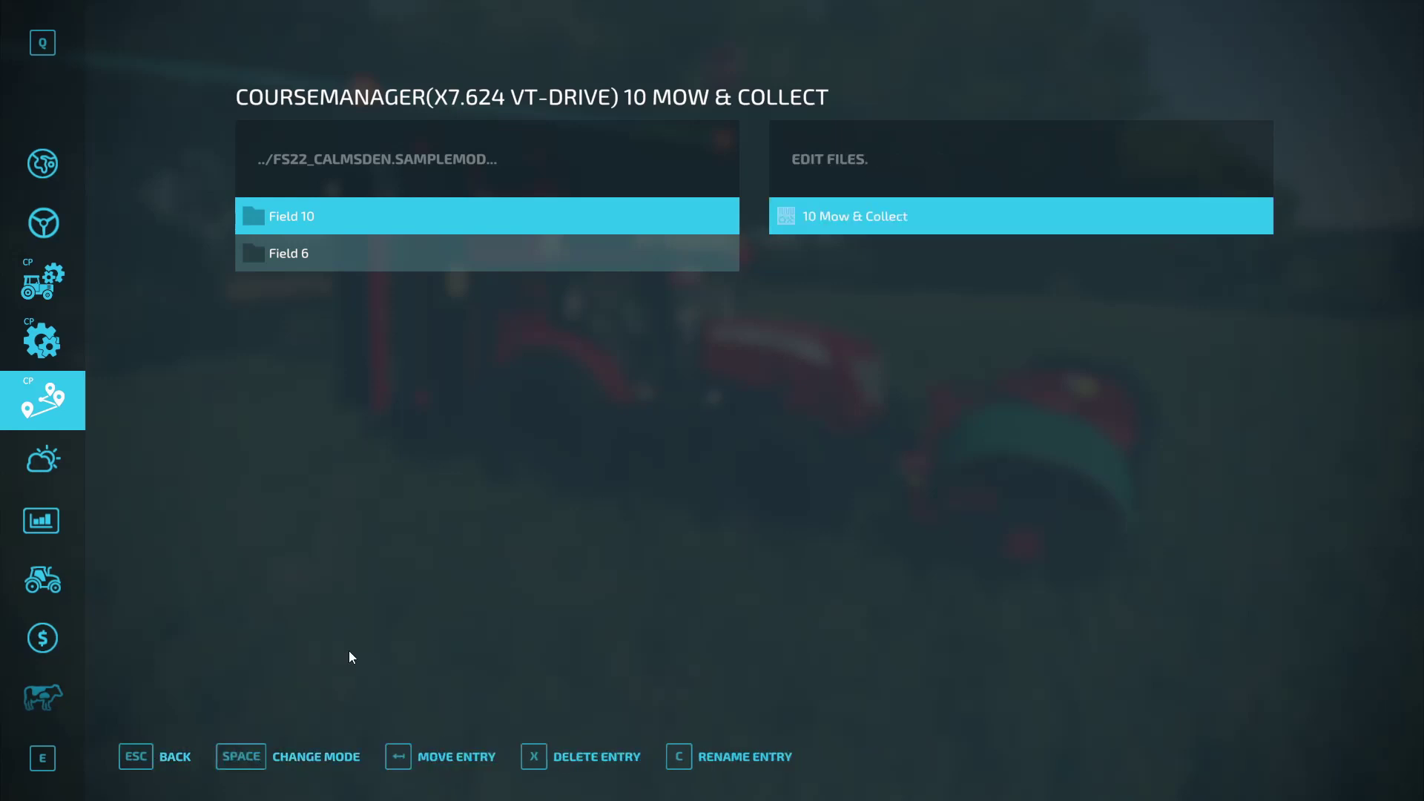
click(751, 755)
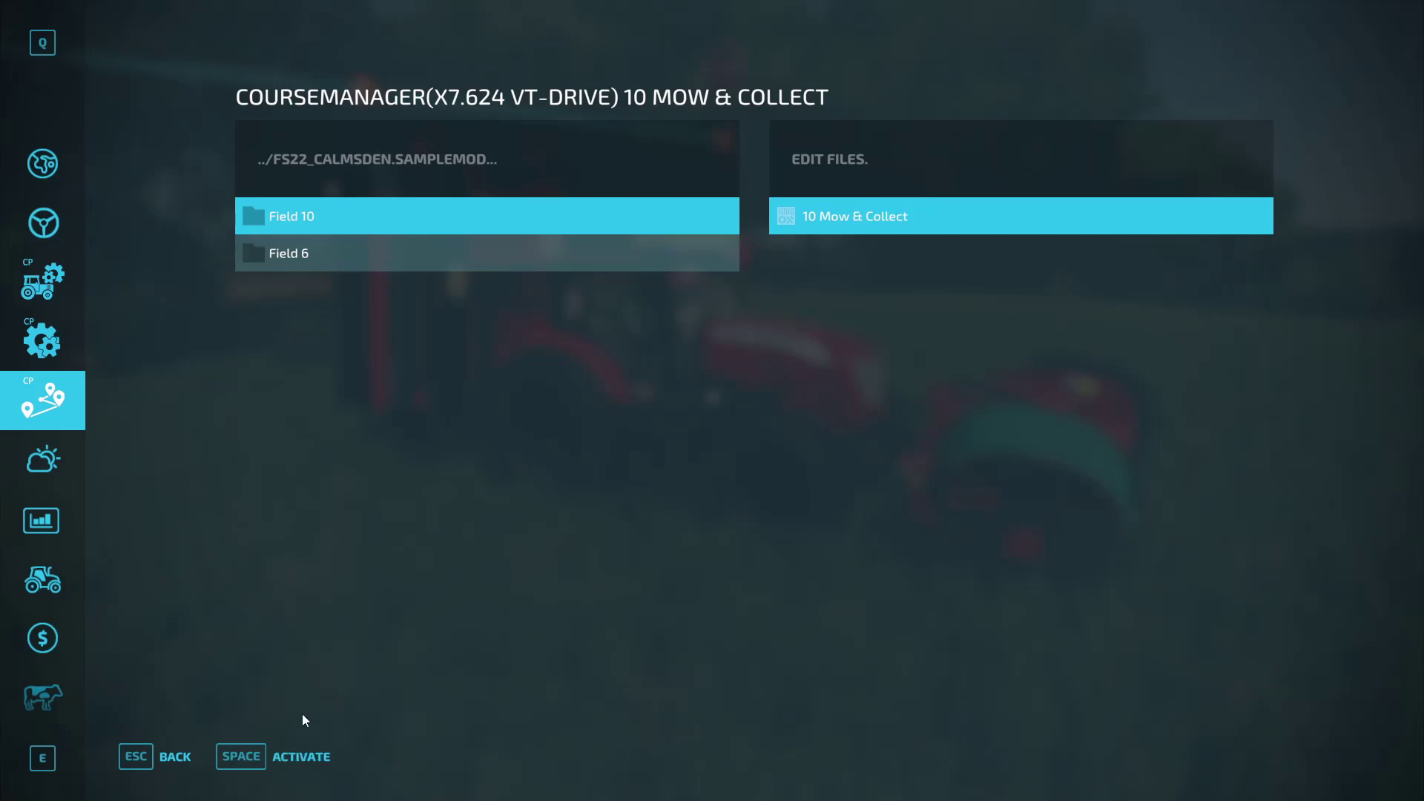
click(244, 758)
text(10 10)
key(Return)
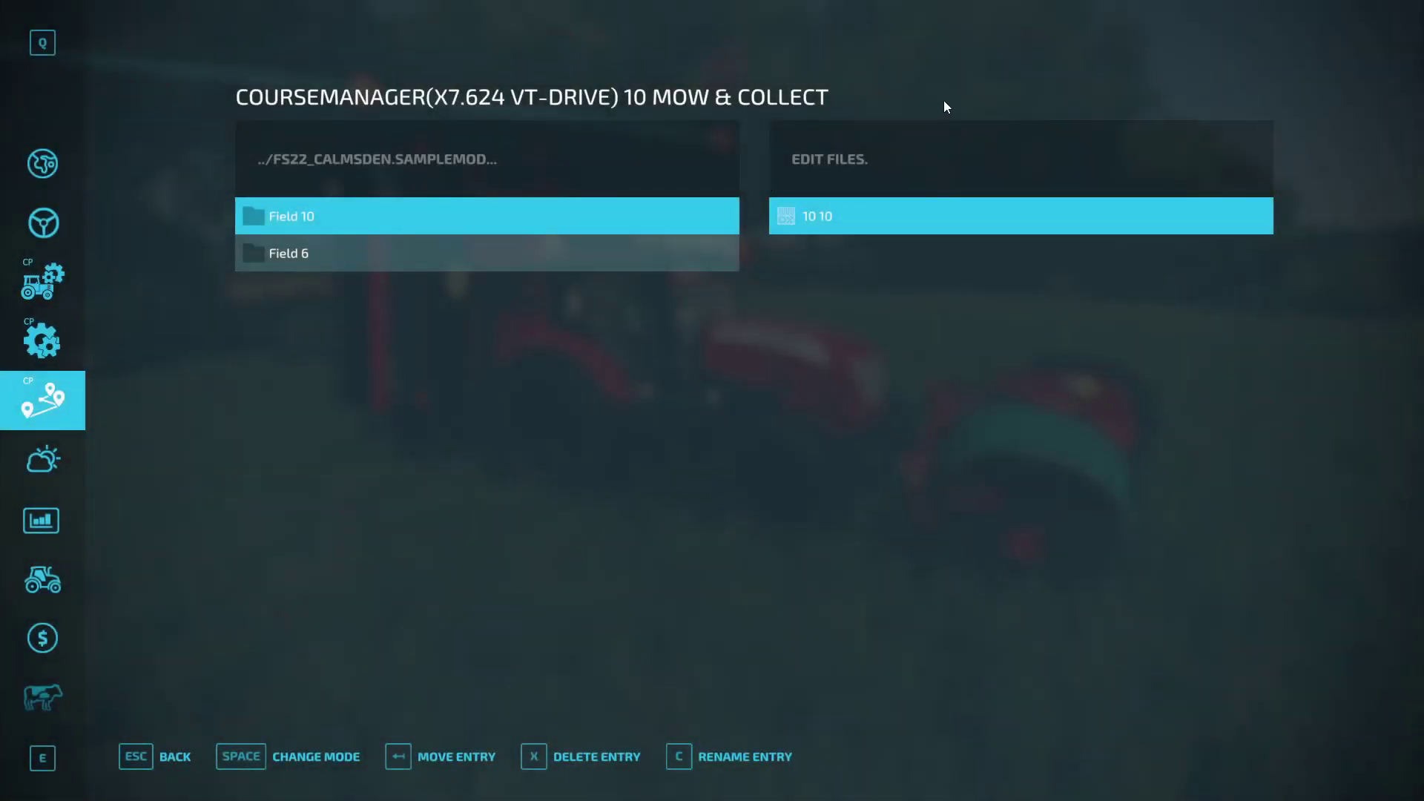
Step: Rename the course back to '10 Mow & Collect'
click(282, 758)
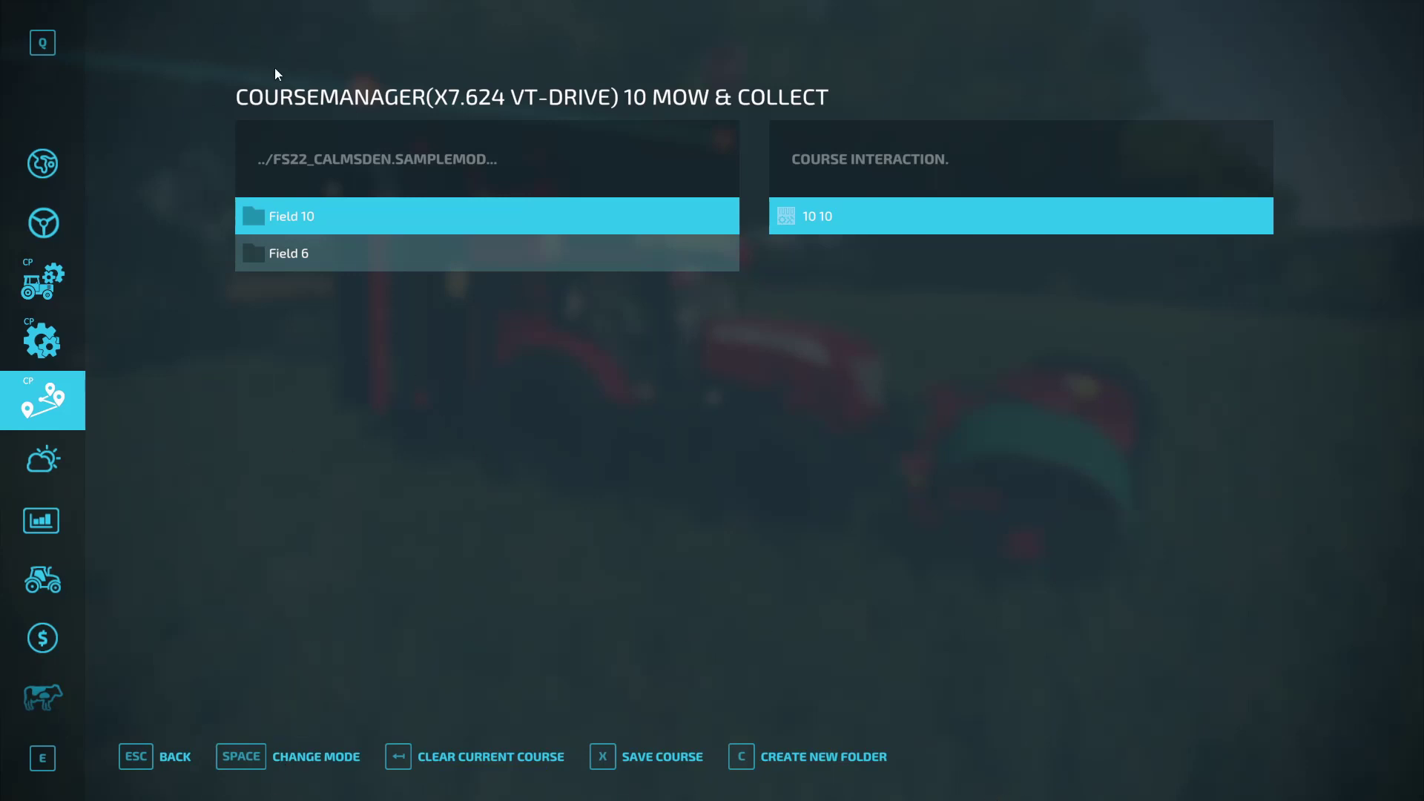
click(293, 756)
click(731, 757)
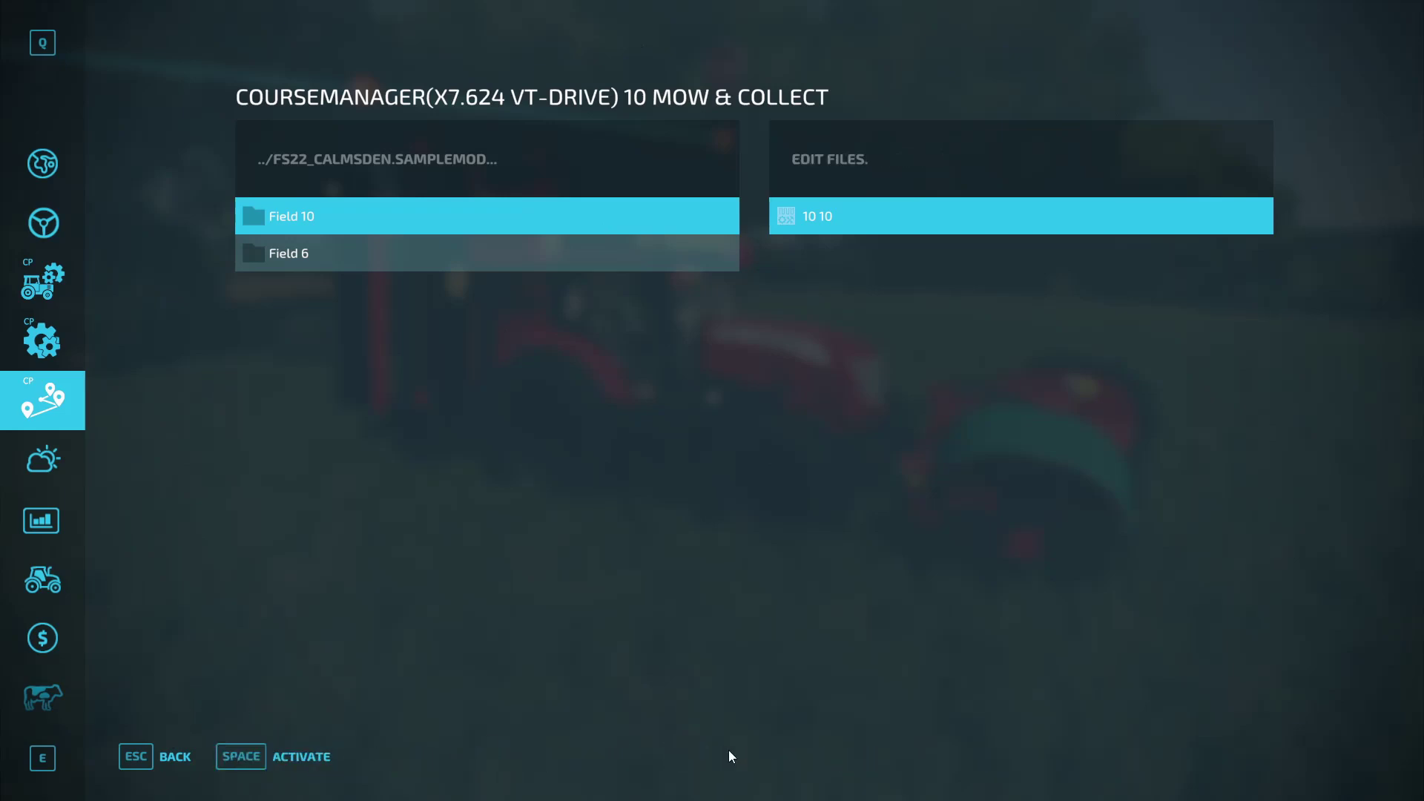
click(267, 764)
text(10 Mo)
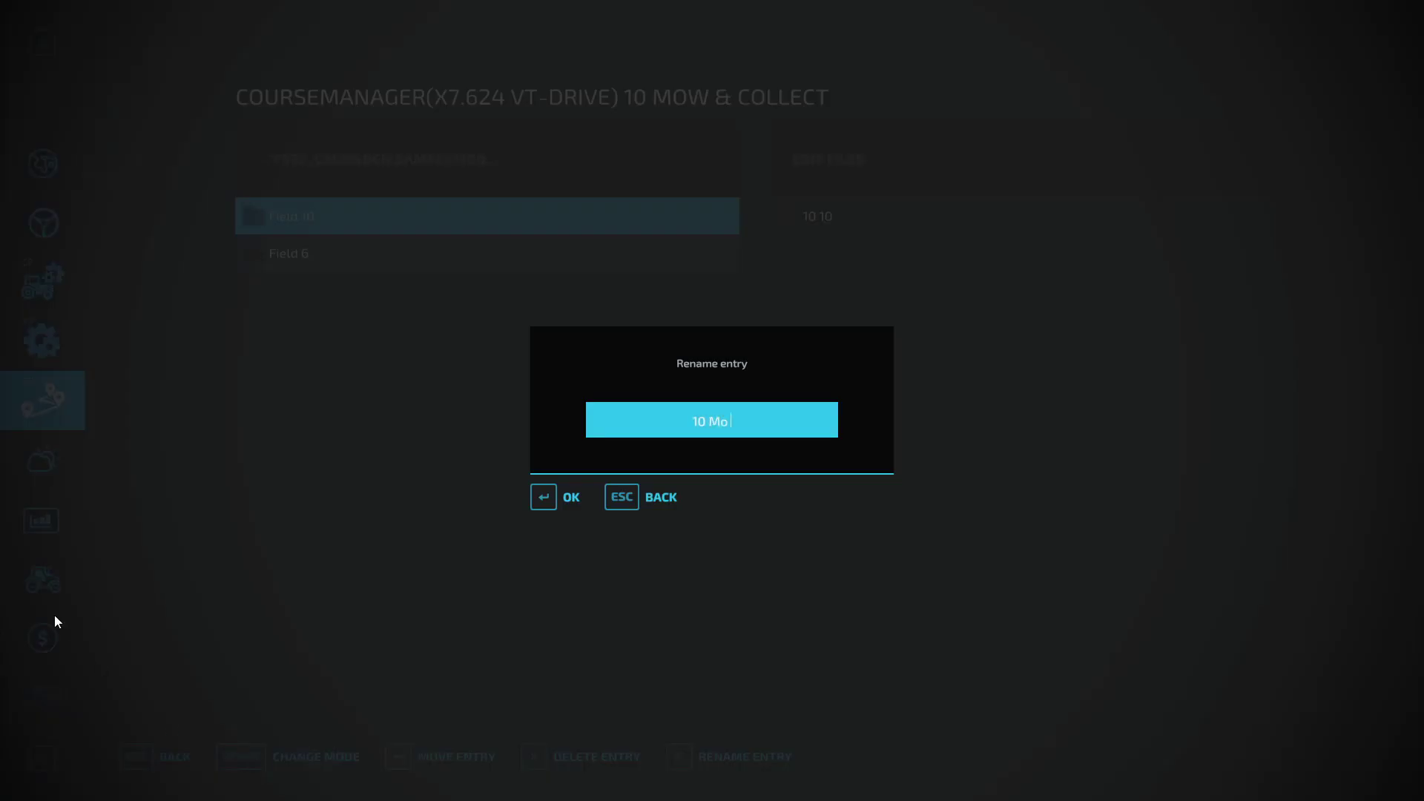
text(w & Collect)
key(Return)
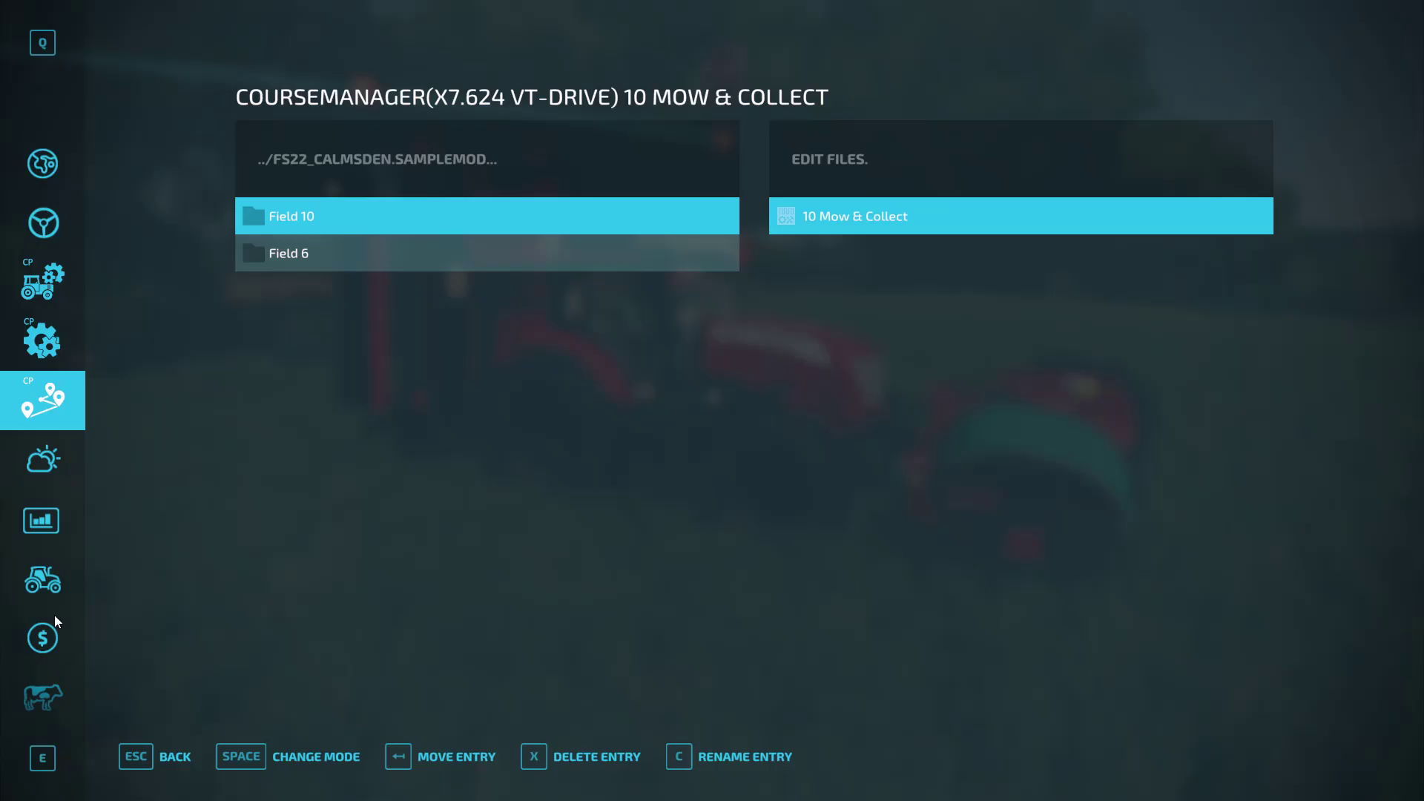
Step: Rename the Field 10 folder to 'Field 11'
click(437, 253)
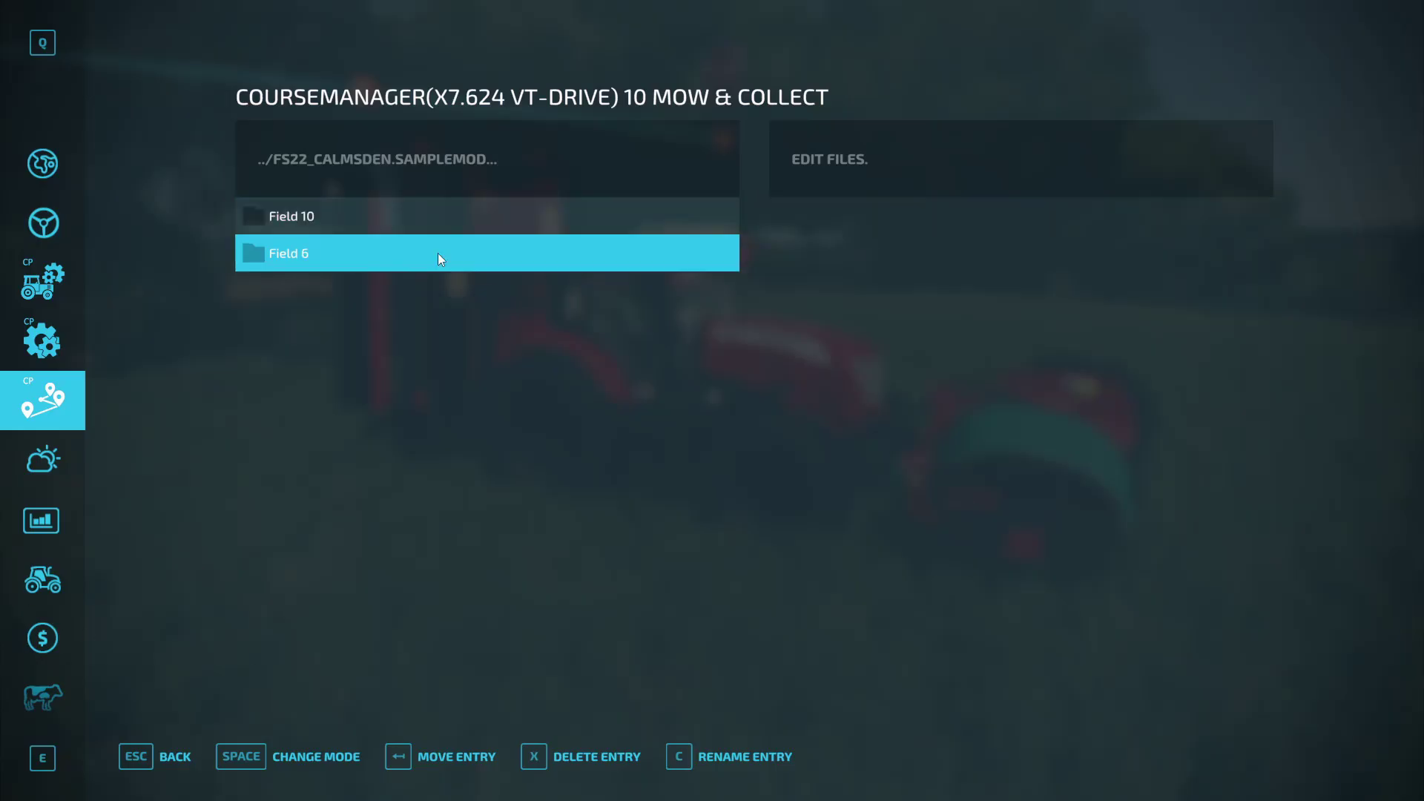
click(419, 230)
click(421, 252)
click(376, 219)
click(739, 755)
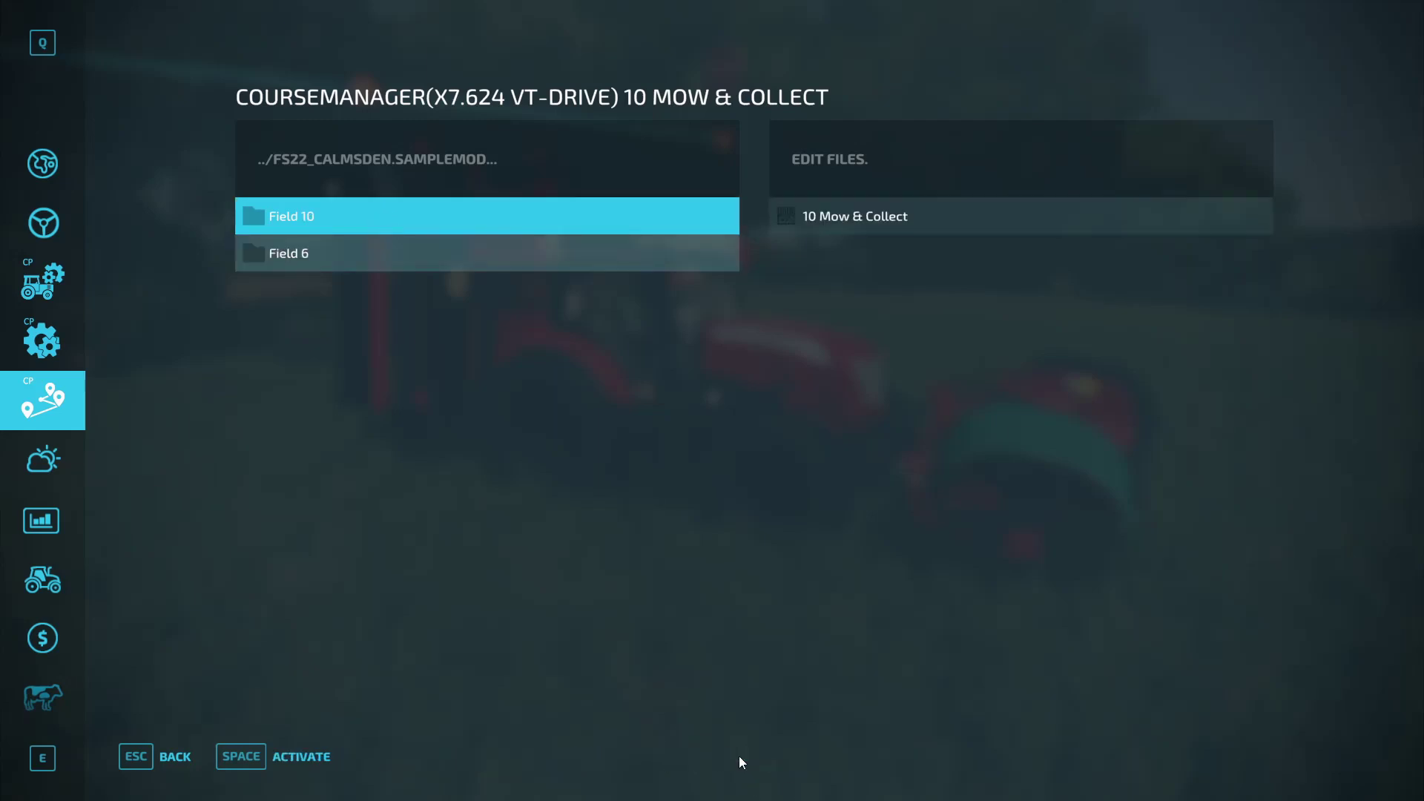
click(278, 755)
text(Field 11)
key(Return)
Step: Rename the Field 11 folder back to 'Field 10'
click(334, 265)
click(335, 223)
text(cField 10)
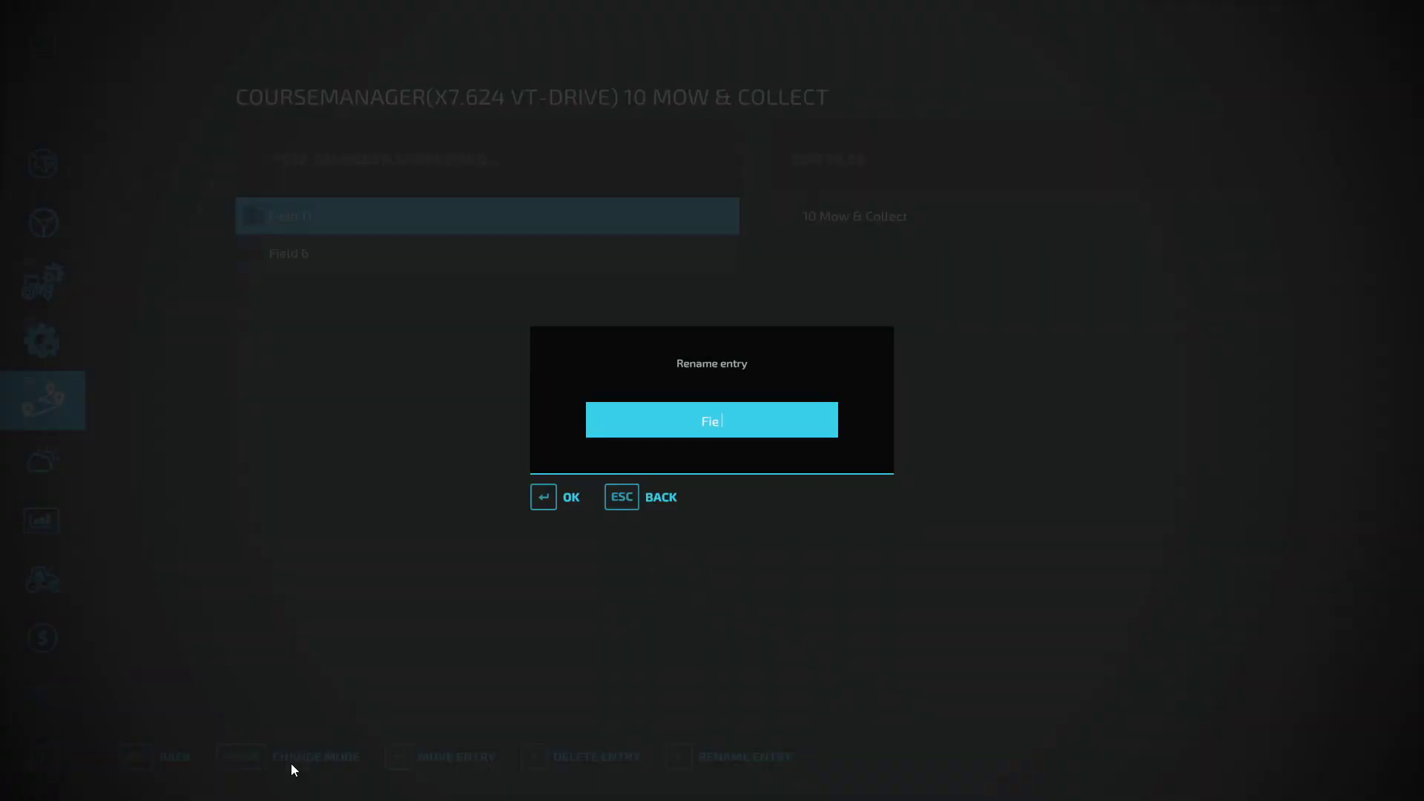
click(544, 497)
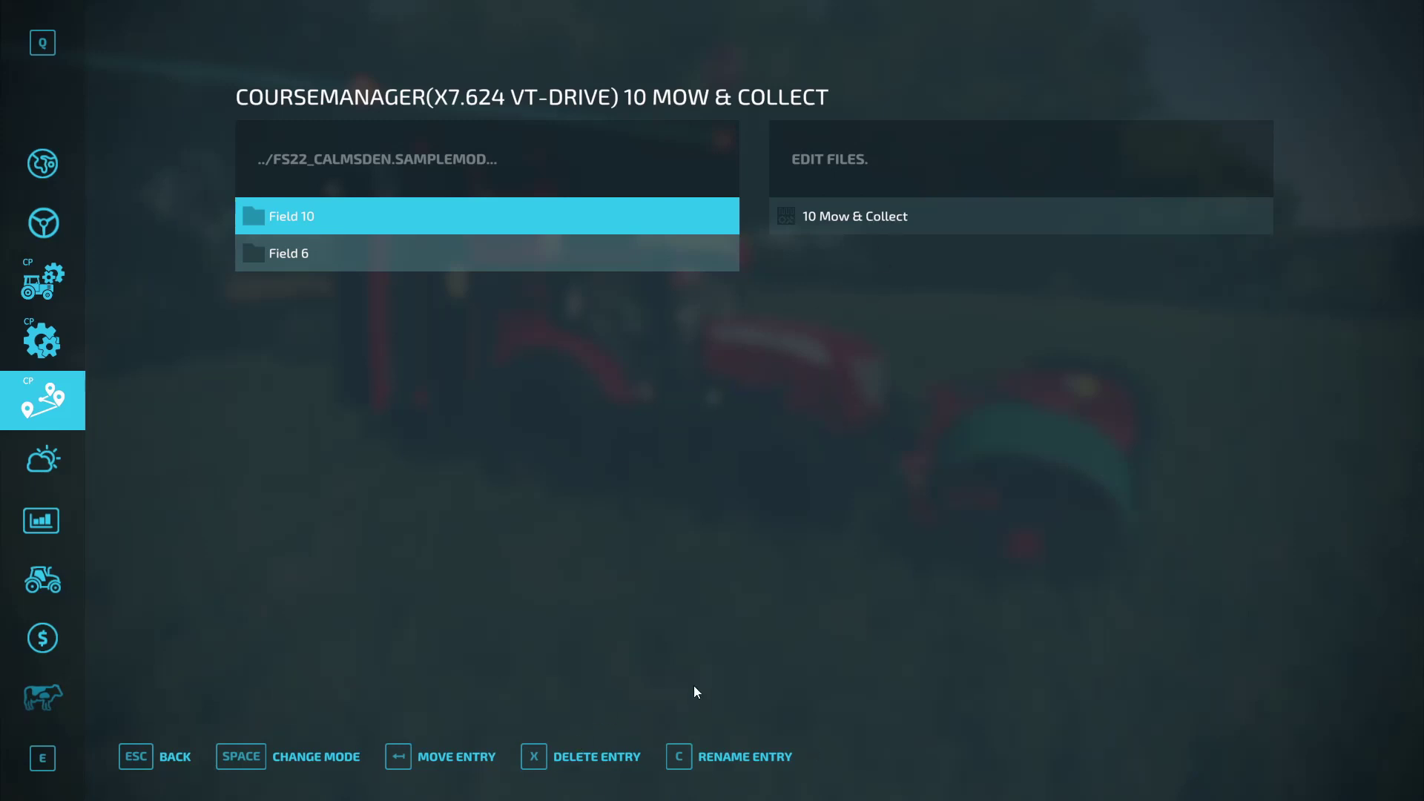
Step: Clear the tractor's current course and load 10 Mow & Collect onto it
click(249, 764)
click(519, 759)
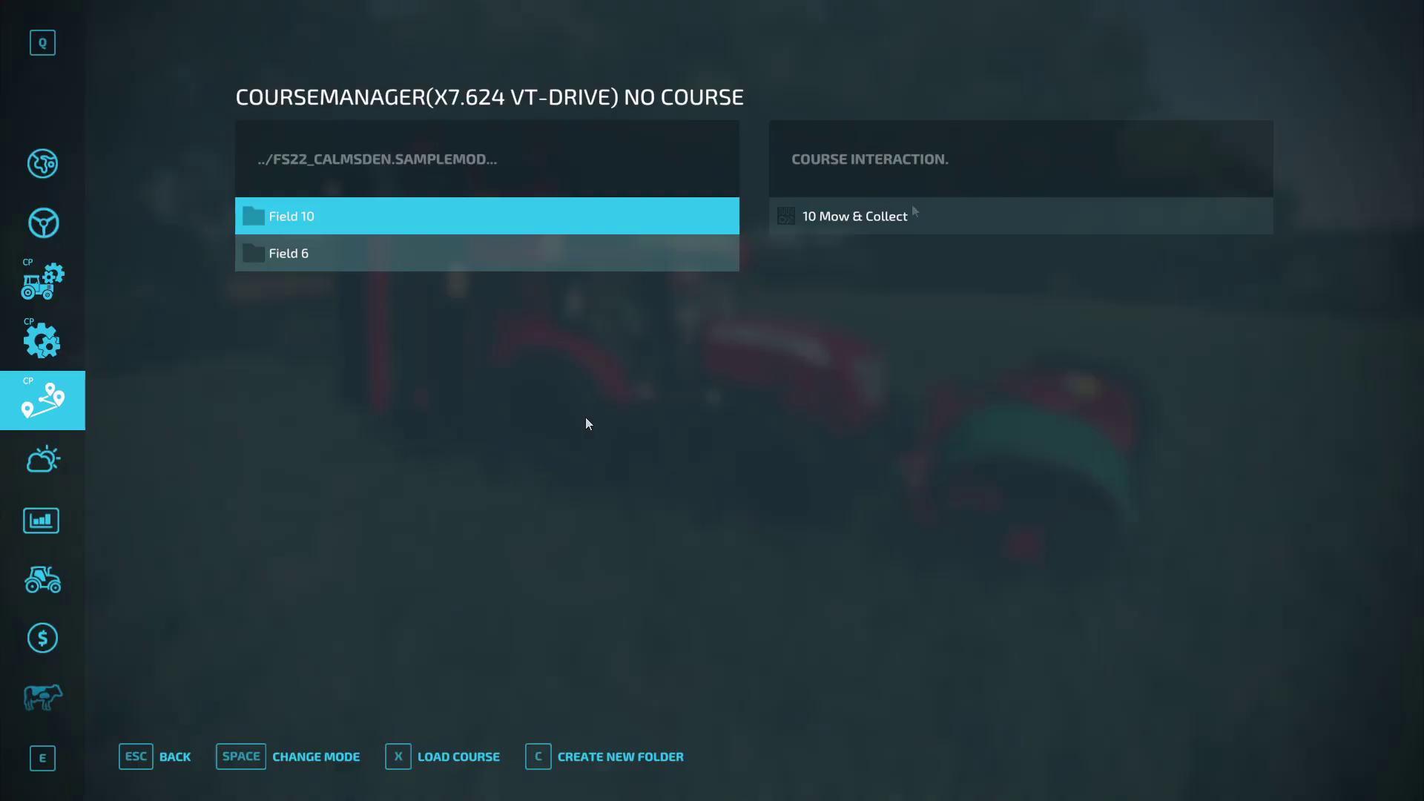
click(911, 211)
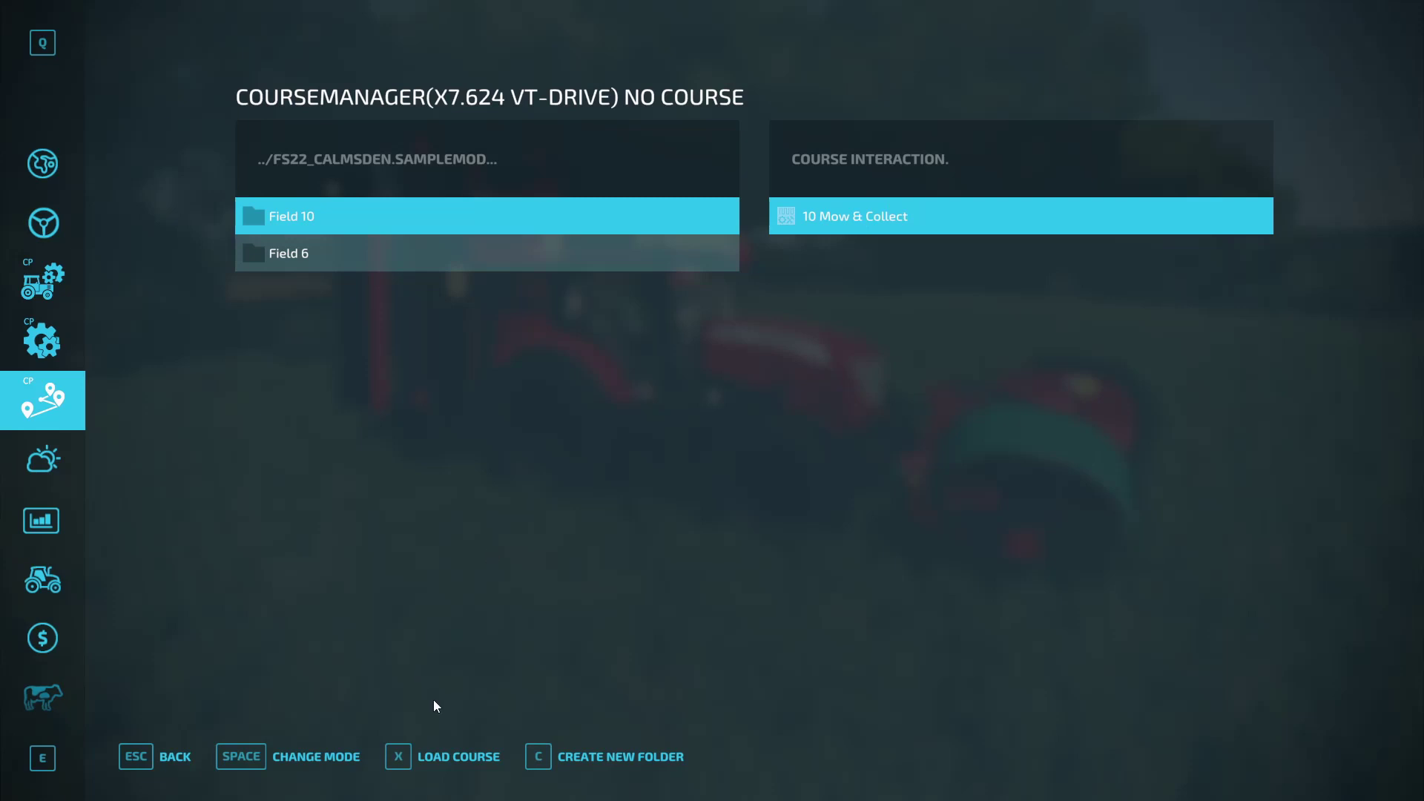
click(465, 759)
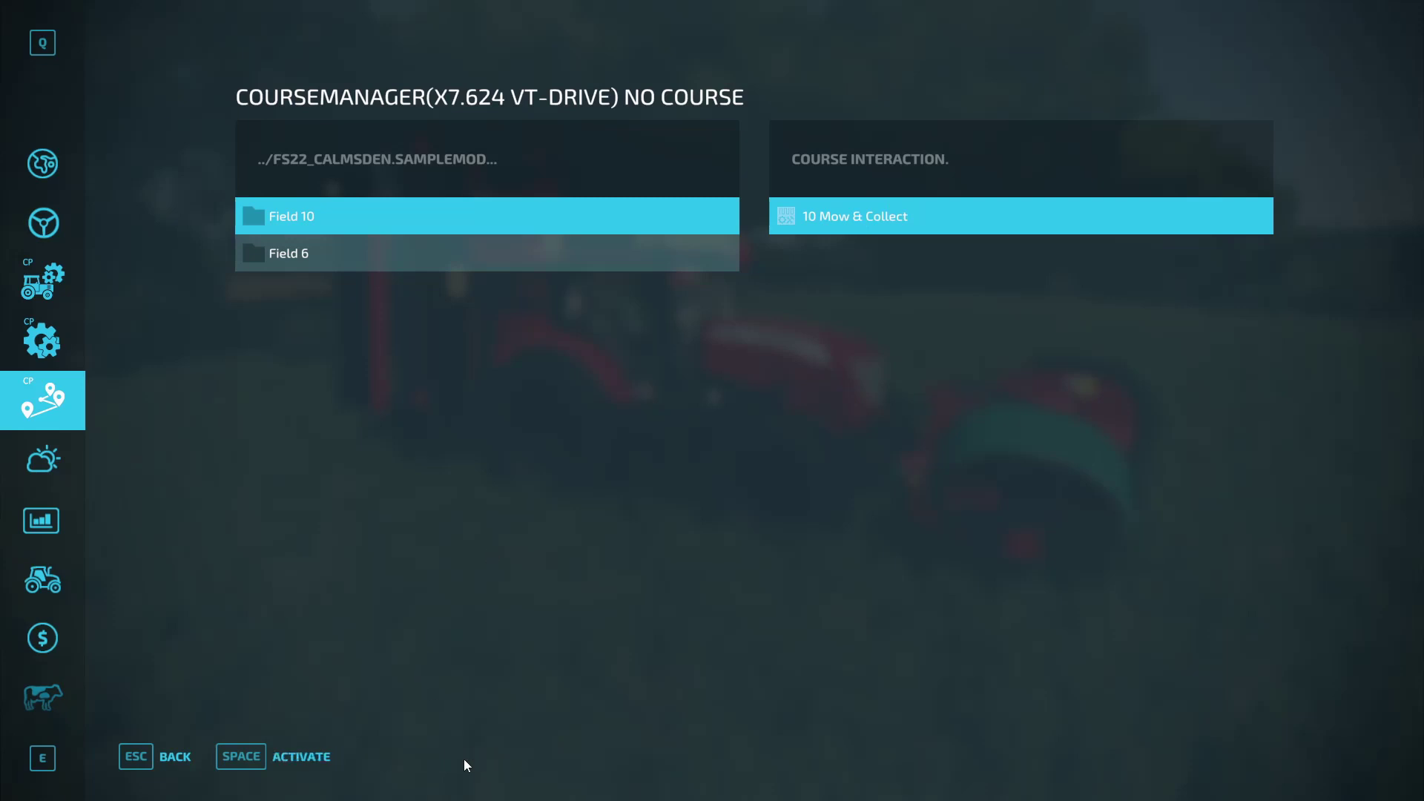
click(247, 760)
Step: Check the tractor in the field, then clear its course again and return to the field view
key(Escape)
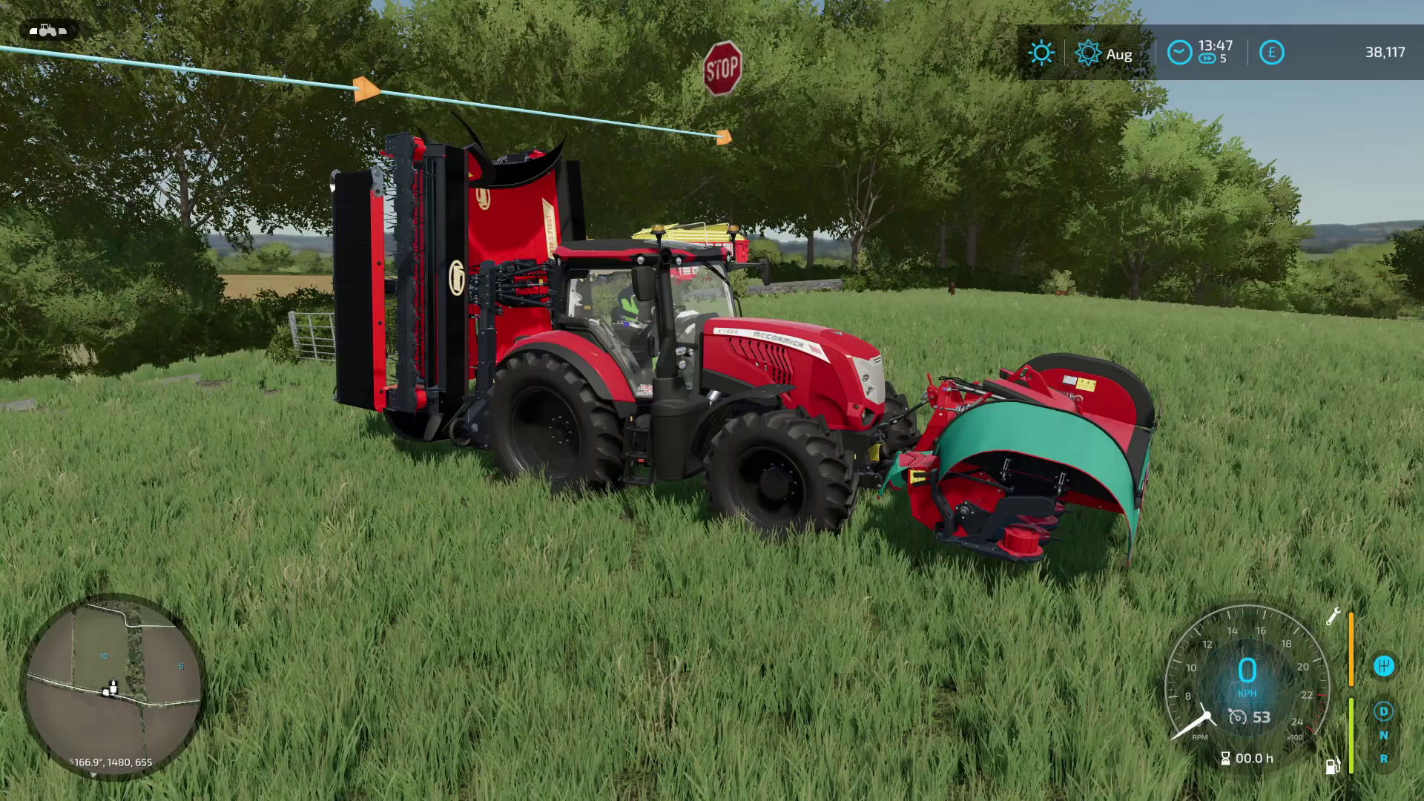
scroll(712, 401, down, 3)
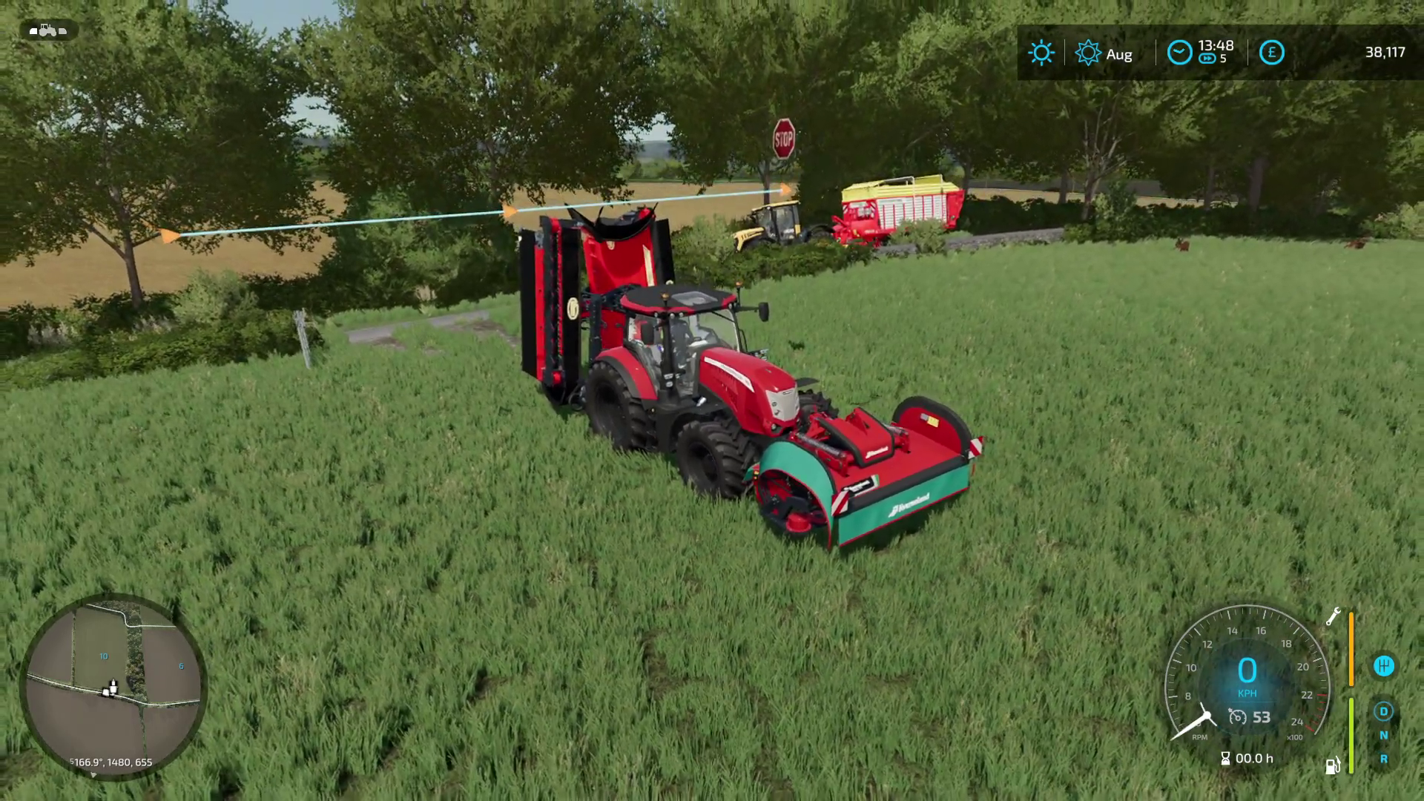
key(Escape)
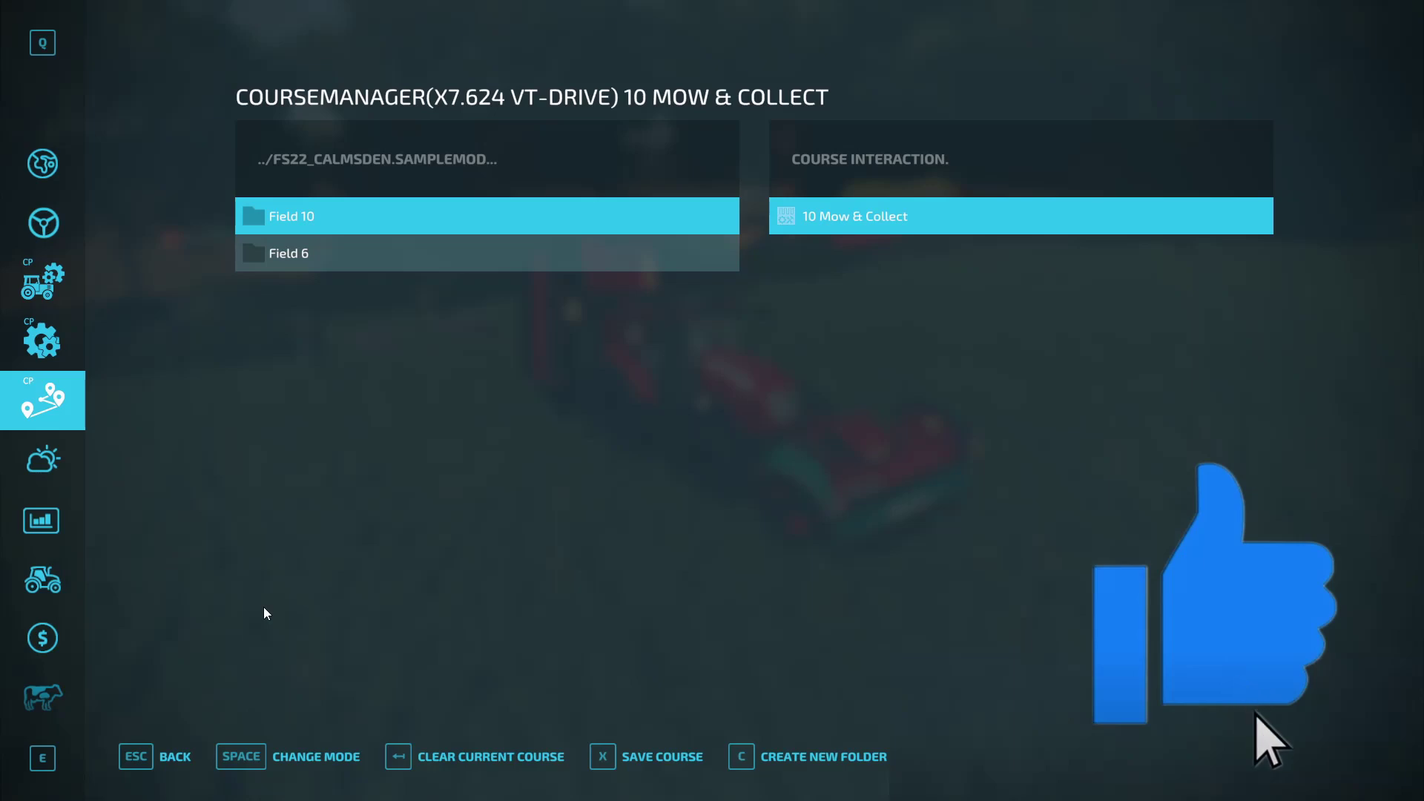
key(Escape)
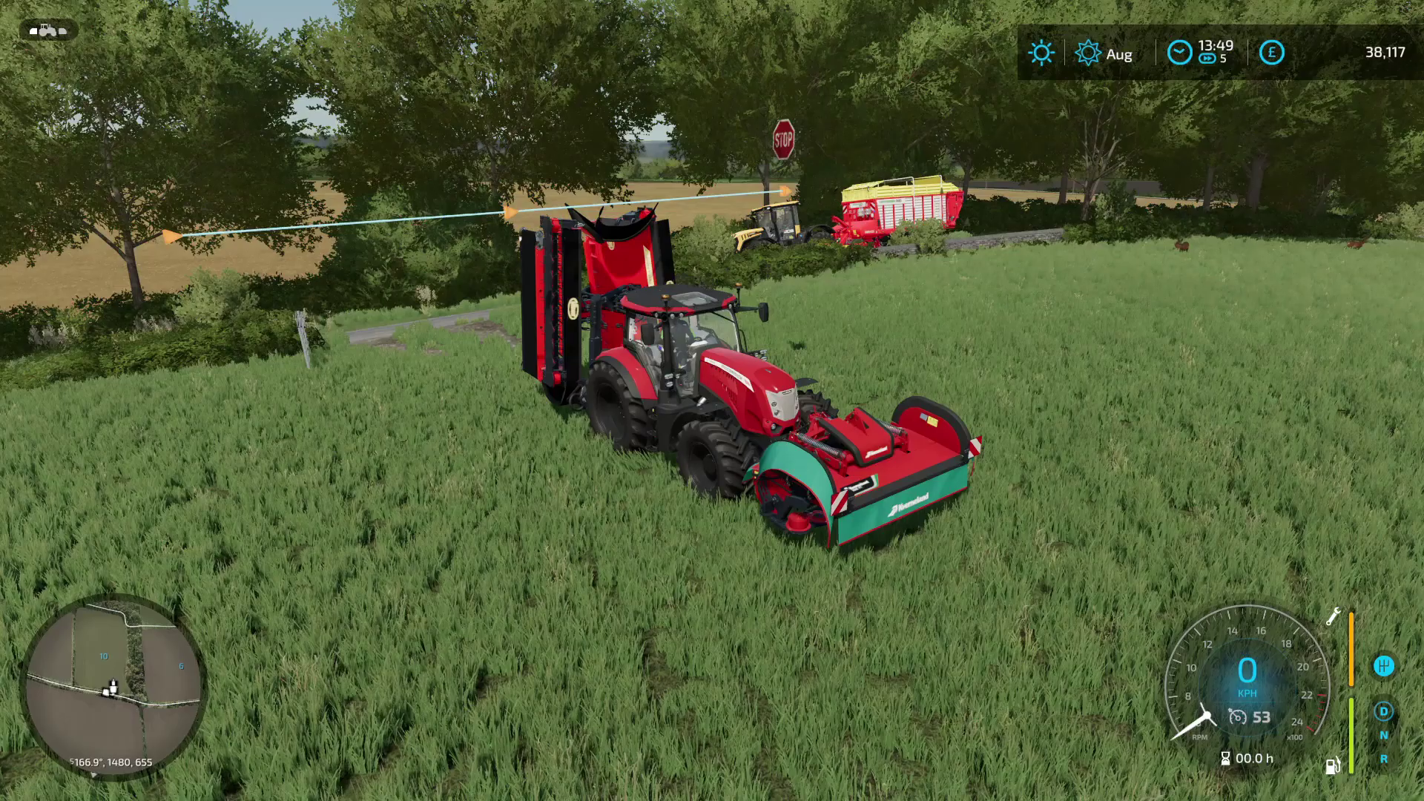
key(Escape)
click(505, 757)
key(Escape)
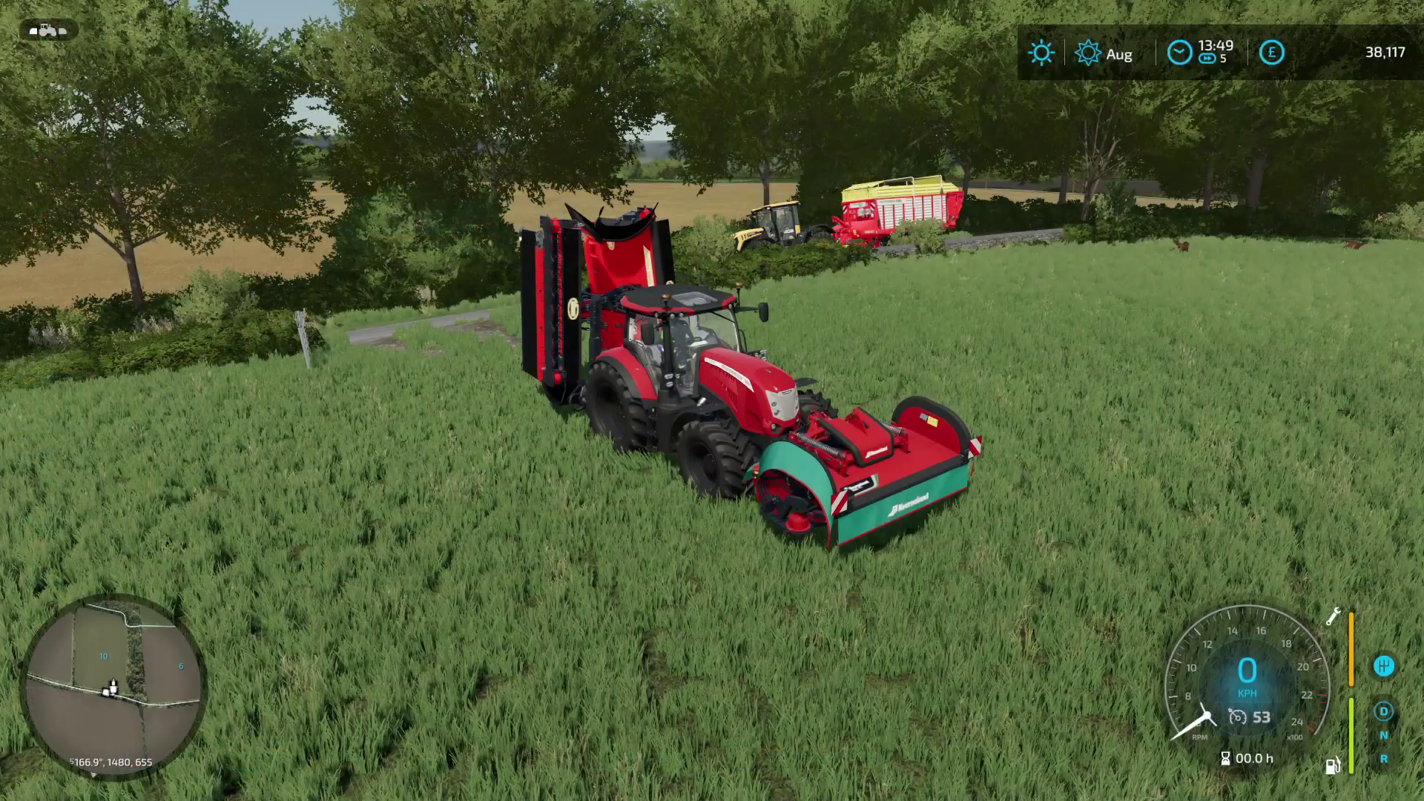